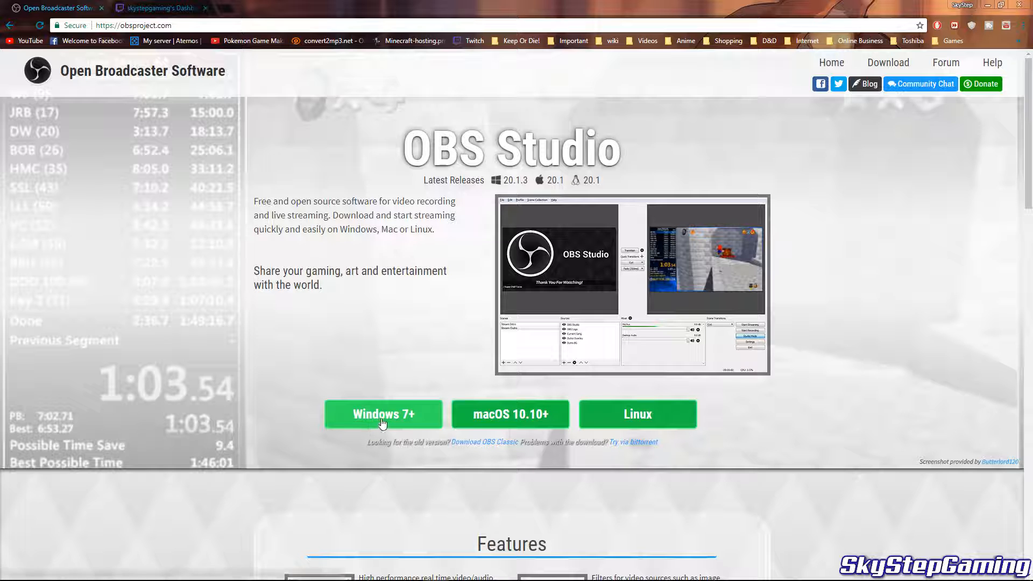
Start downloading the Windows 7+ installer of OBS Studio and cancel the save.
{"action": "left_click", "coordinate": [400, 415]}
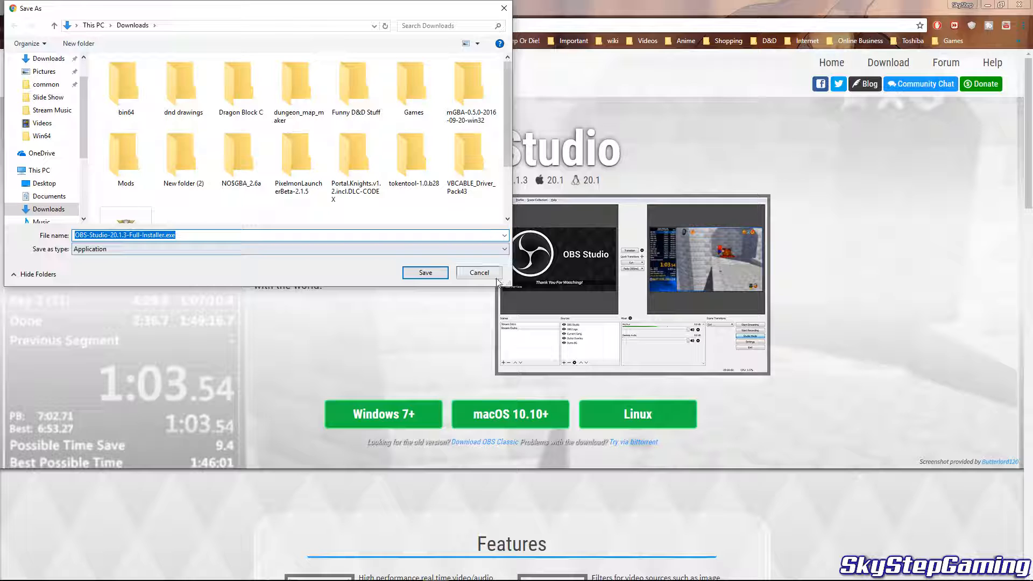
{"action": "left_click", "coordinate": [480, 273]}
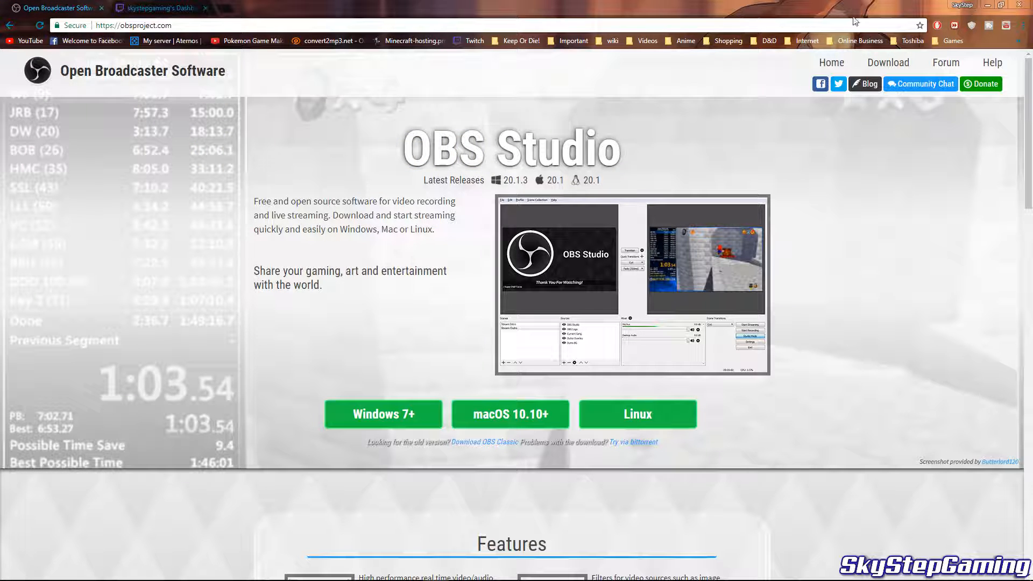
Switch to OBS and add a new scene named Scene 2.
{"action": "mouse_move", "coordinate": [396, 559]}
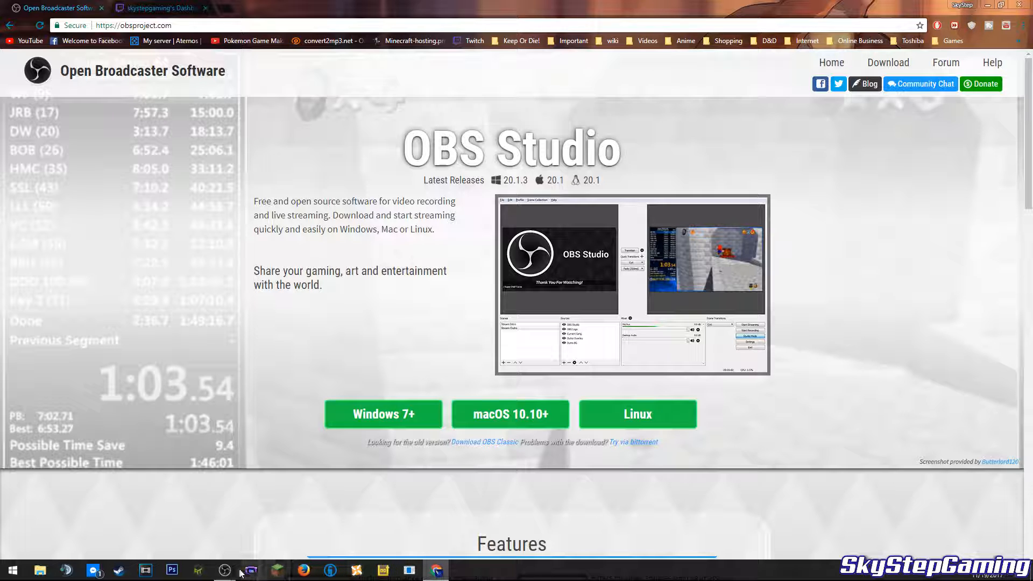
{"action": "mouse_move", "coordinate": [235, 573]}
{"action": "left_click", "coordinate": [288, 512]}
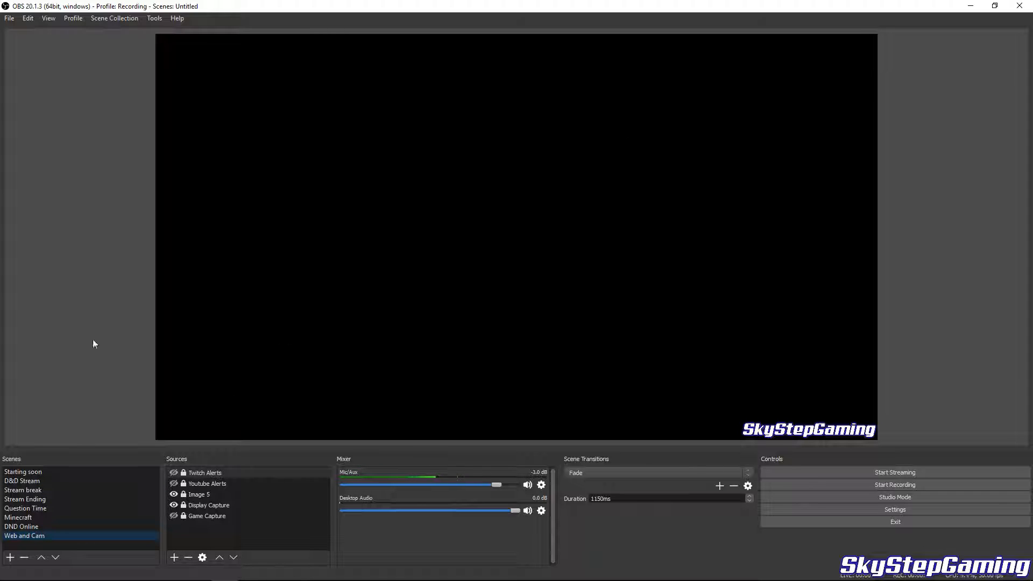
{"action": "right_click", "coordinate": [98, 544]}
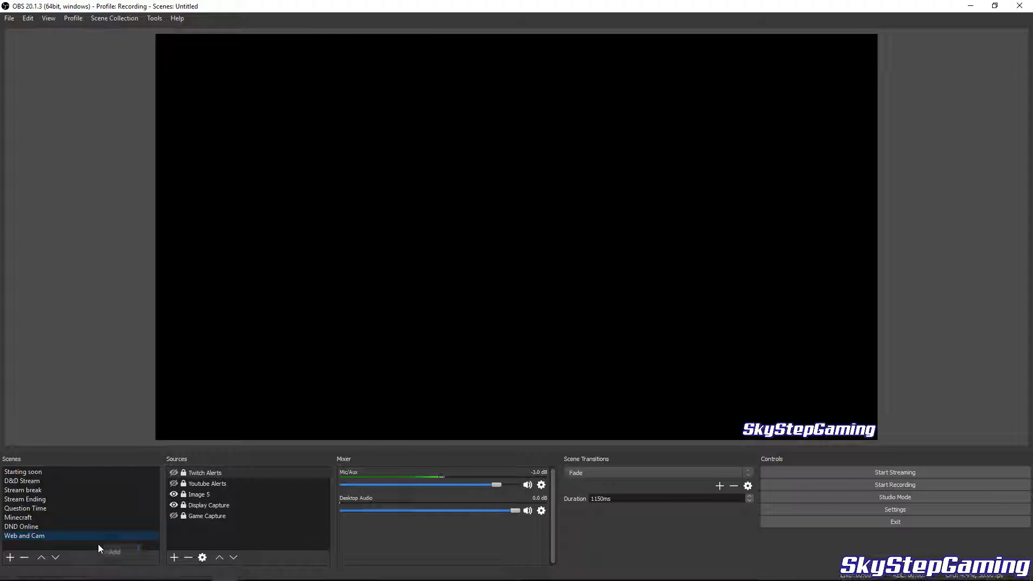
{"action": "left_click", "coordinate": [115, 552]}
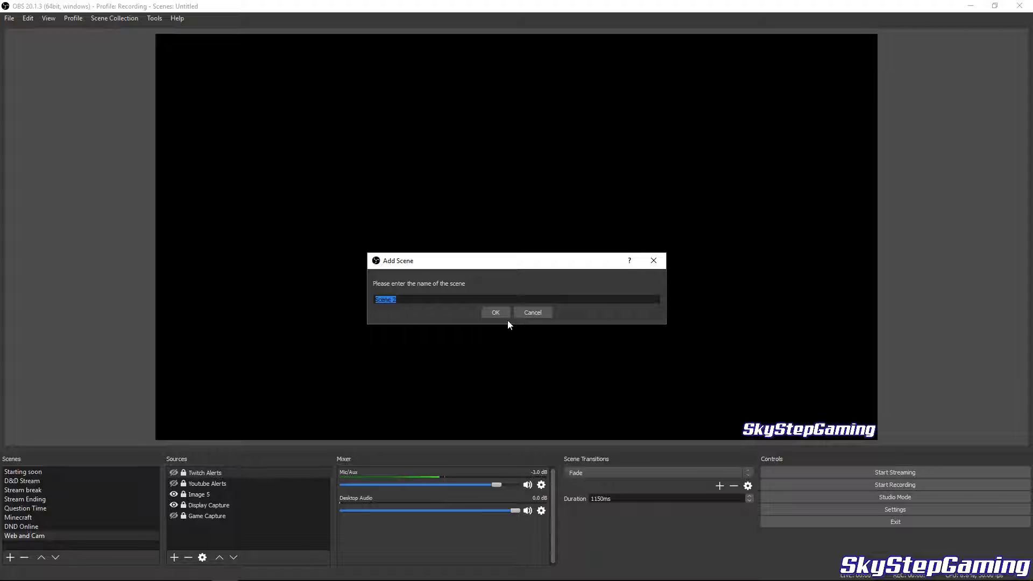
{"action": "left_click", "coordinate": [491, 312]}
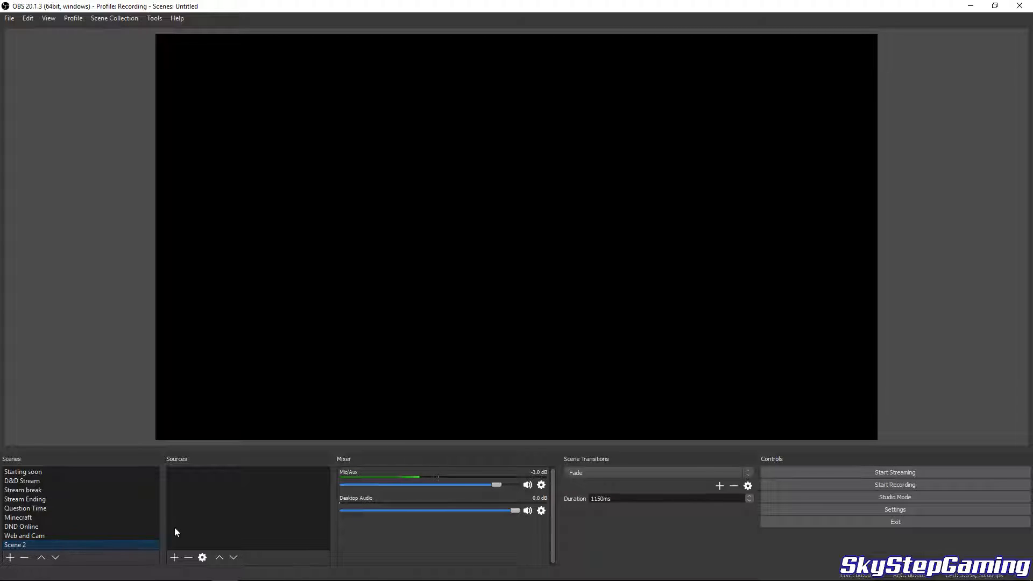
View the source types that can be added to the new scene without adding one.
{"action": "right_click", "coordinate": [237, 481]}
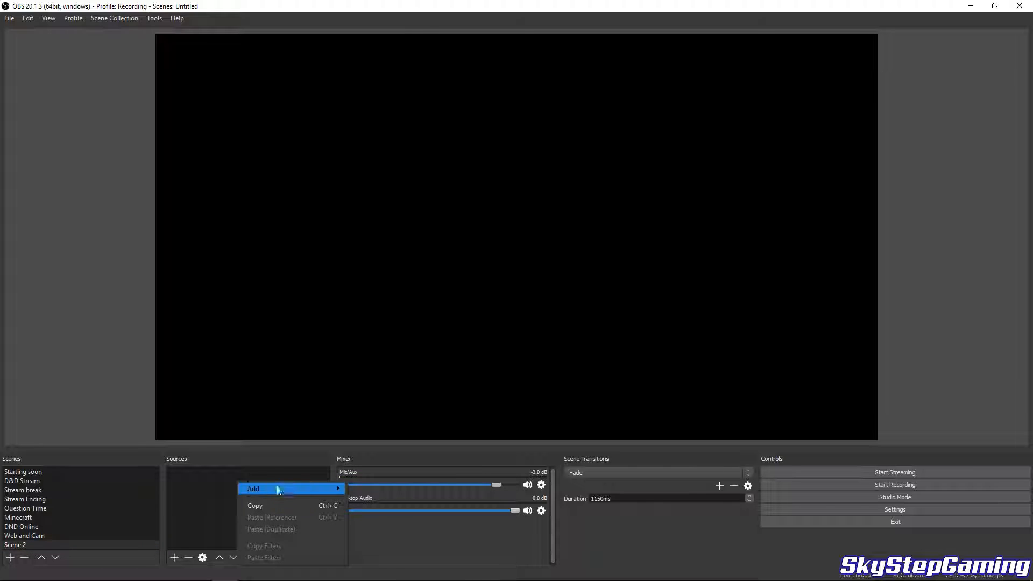
{"action": "mouse_move", "coordinate": [278, 490]}
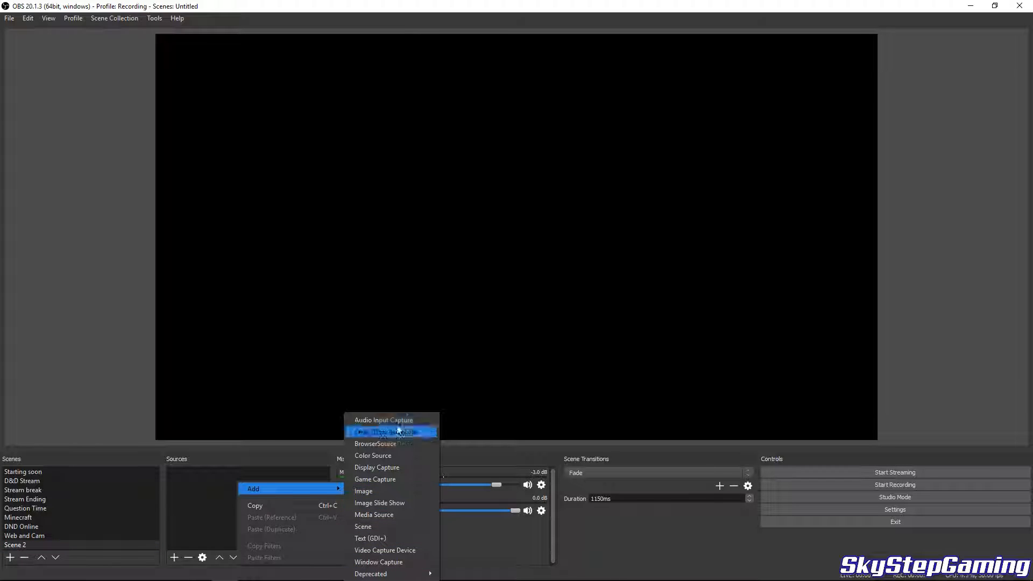
{"action": "left_click", "coordinate": [215, 477]}
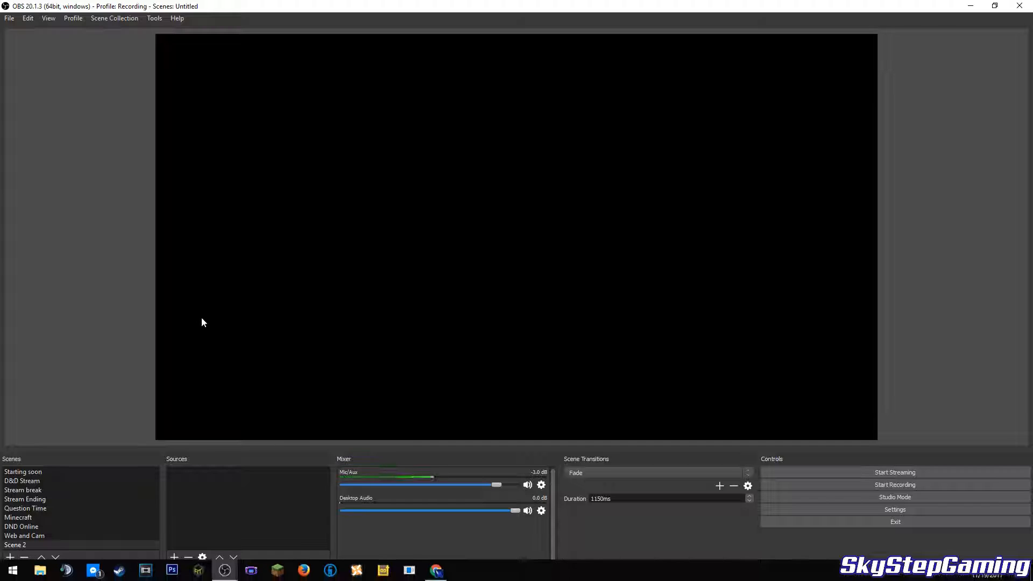
Open the Stream settings and review the available streaming services, keeping Twitch as the service.
{"action": "left_click", "coordinate": [8, 18]}
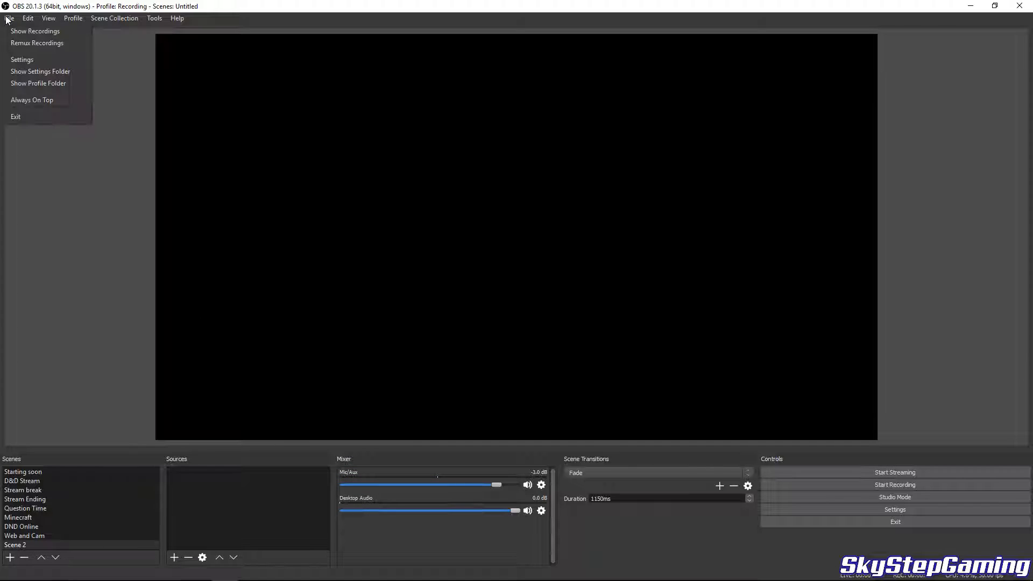
{"action": "left_click", "coordinate": [40, 59]}
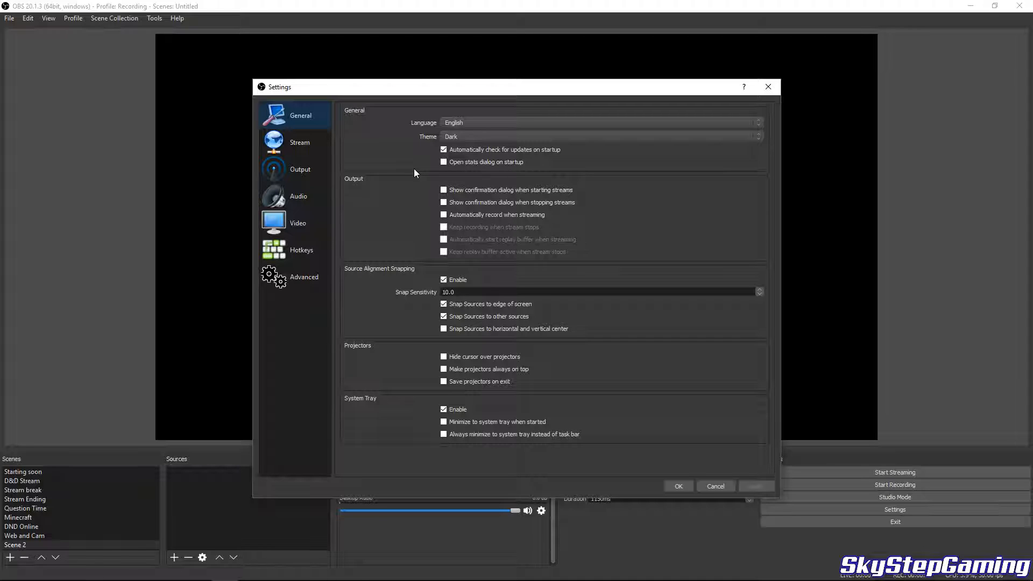
{"action": "left_click", "coordinate": [297, 141]}
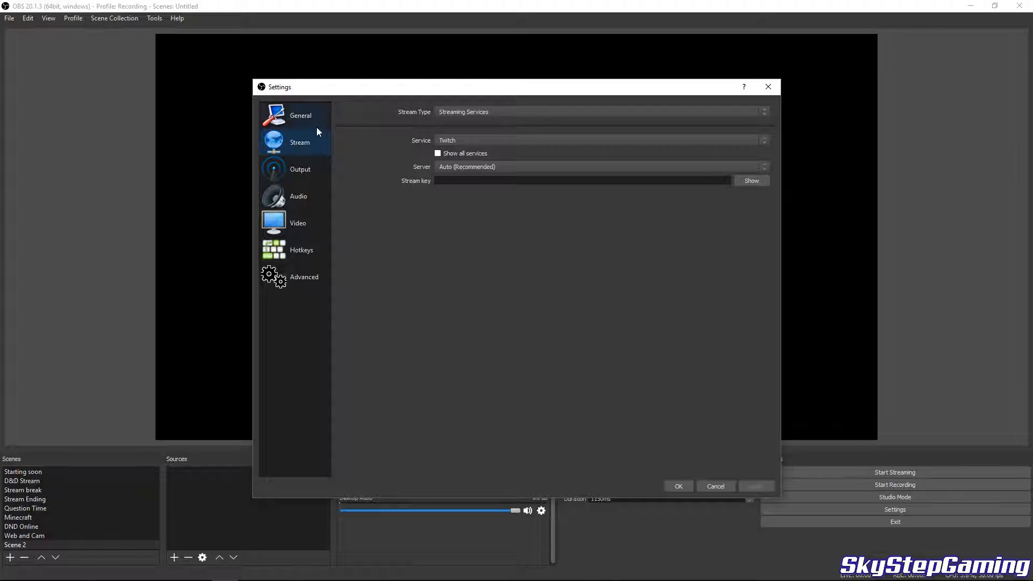
{"action": "left_click", "coordinate": [536, 141]}
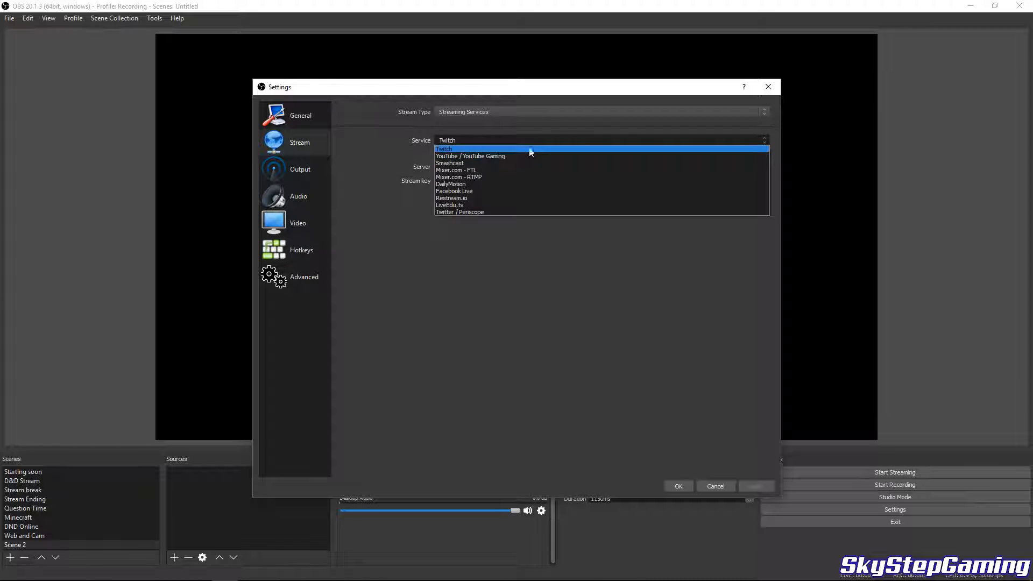
{"action": "left_click", "coordinate": [533, 139]}
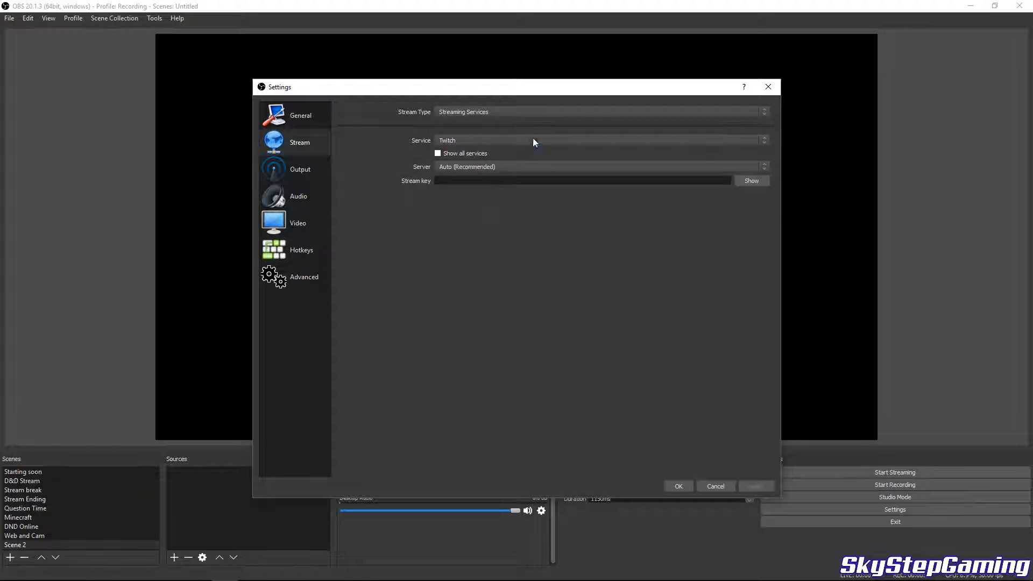
Review the list of Twitch ingest servers, keeping Auto (Recommended) as the server.
{"action": "left_click", "coordinate": [487, 168]}
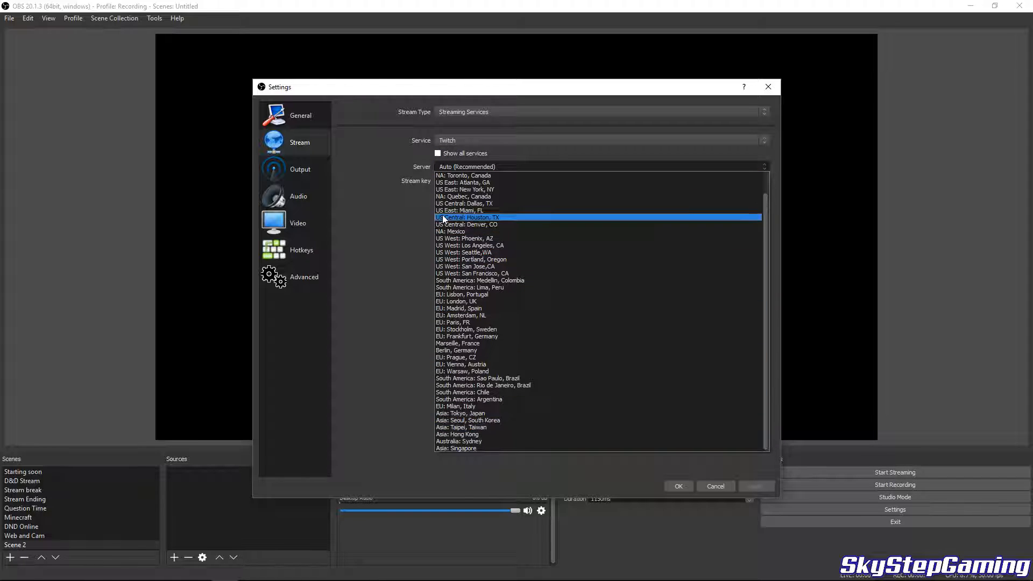
{"action": "scroll", "coordinate": [541, 316], "scroll_direction": "up", "scroll_amount": 1}
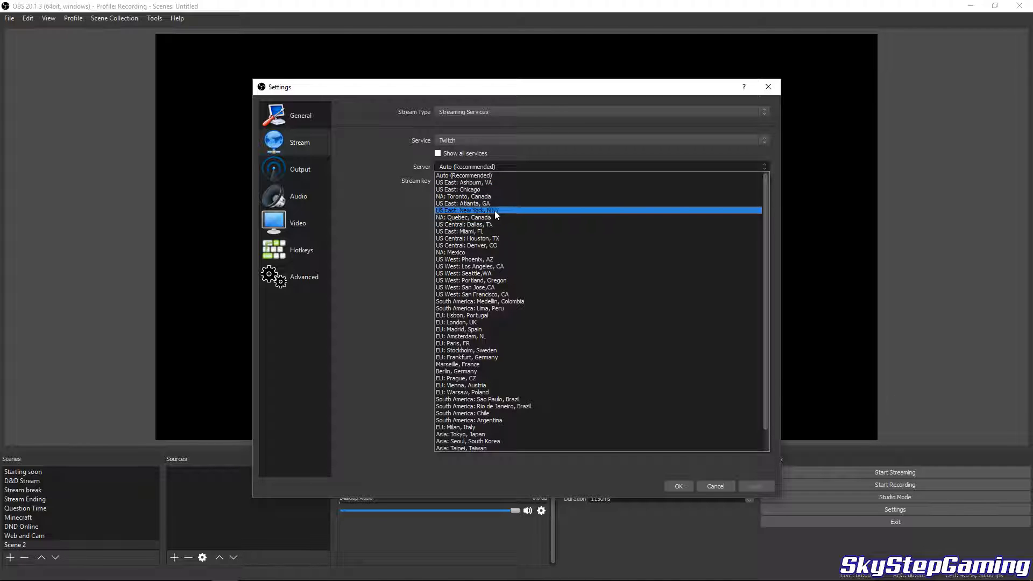
{"action": "left_click", "coordinate": [542, 169]}
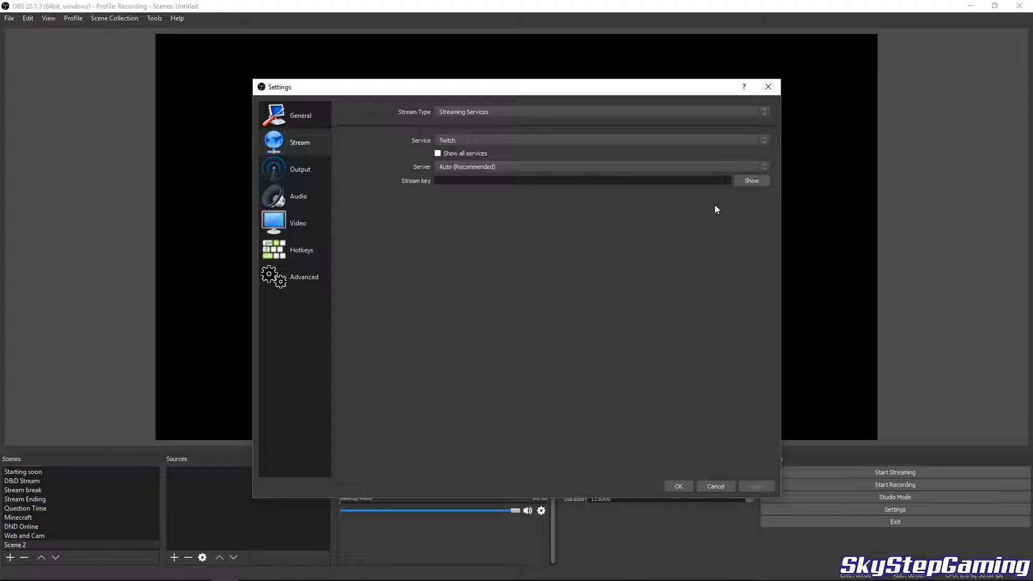
{"action": "left_click", "coordinate": [479, 167]}
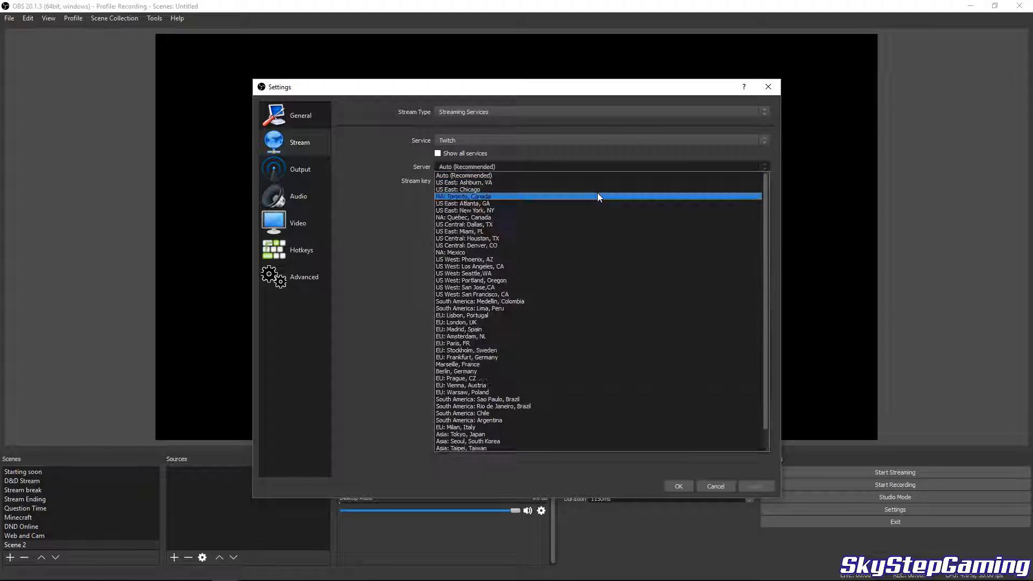
{"action": "left_click", "coordinate": [545, 163]}
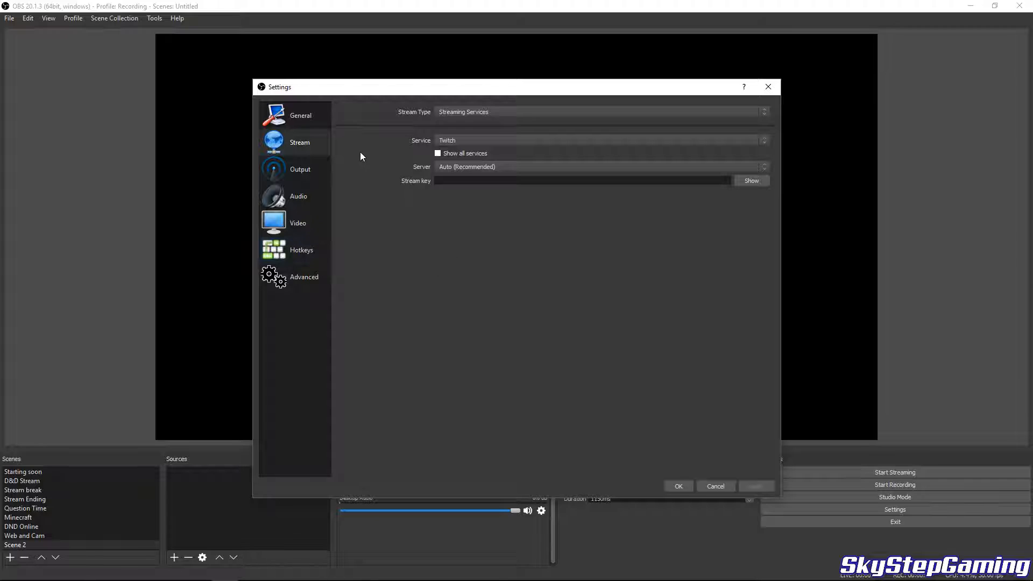
Enter sample text as the stream key and clear it again.
{"action": "left_click", "coordinate": [565, 180]}
{"action": "type", "text": "sdfgs"}
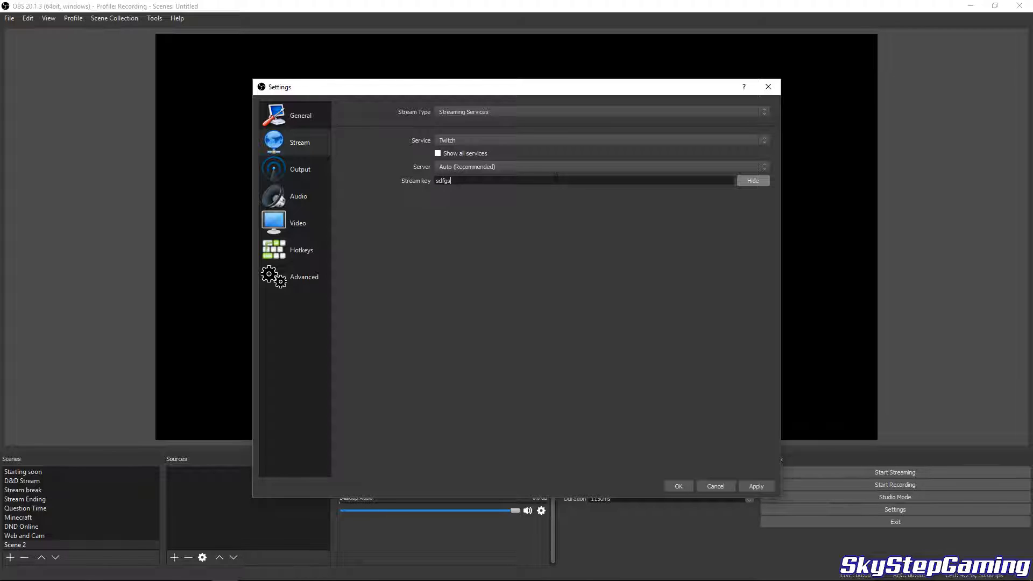
{"action": "key", "text": "BackSpace"}
{"action": "key", "text": "BackSpace"}
{"action": "key", "text": "BackSpace"}
{"action": "key", "text": "BackSpace"}
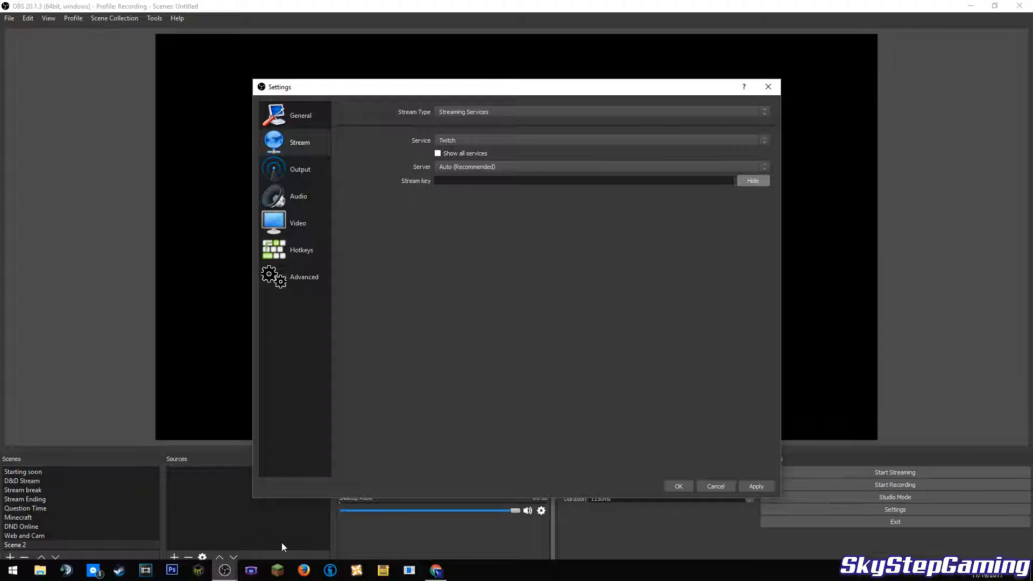
Switch to the Twitch dashboard settings in the browser and view the account menu's Dashboard entry.
{"action": "left_click", "coordinate": [436, 570]}
{"action": "left_click", "coordinate": [133, 7]}
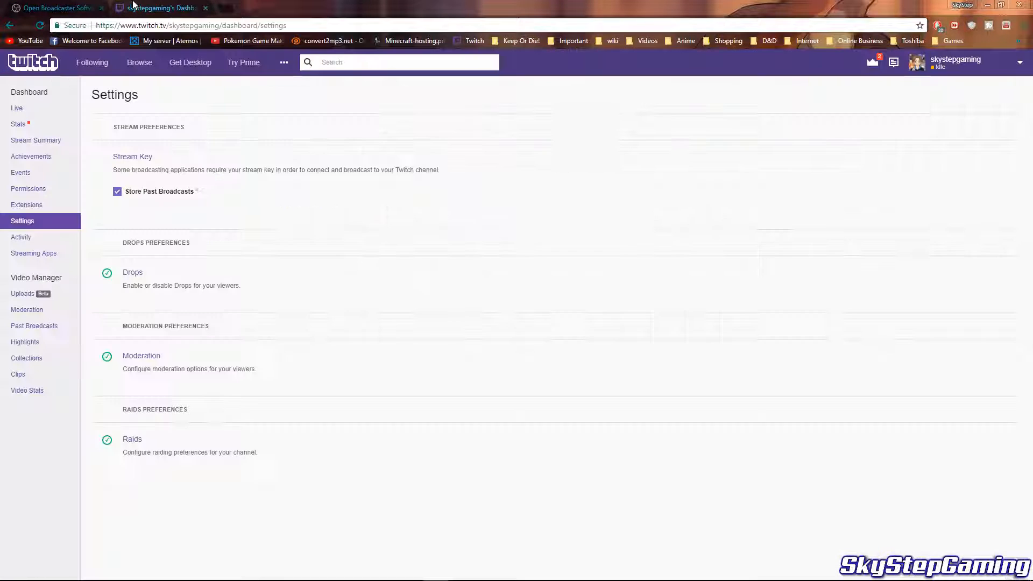
{"action": "left_click", "coordinate": [1021, 61]}
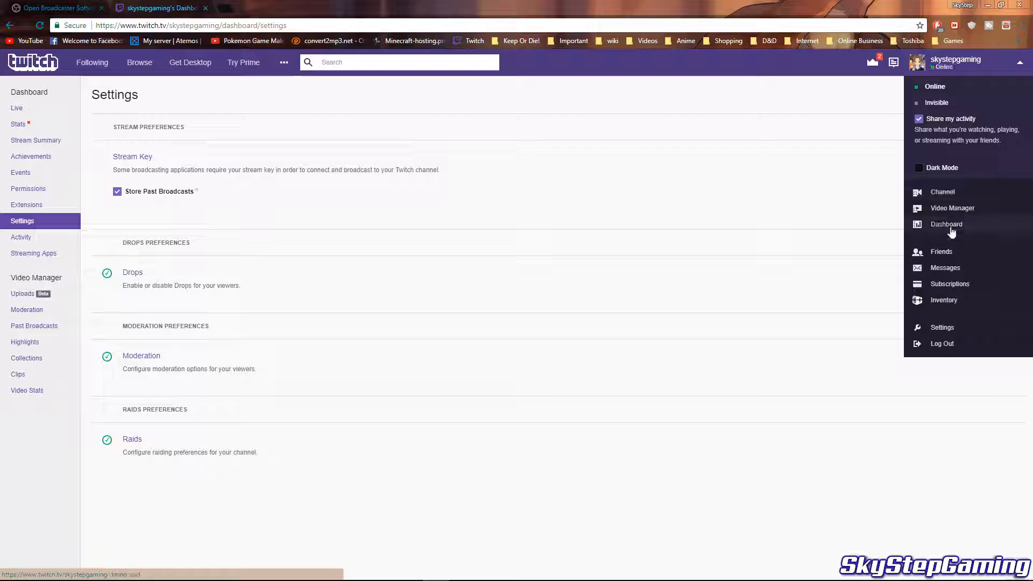
{"action": "left_click", "coordinate": [516, 177]}
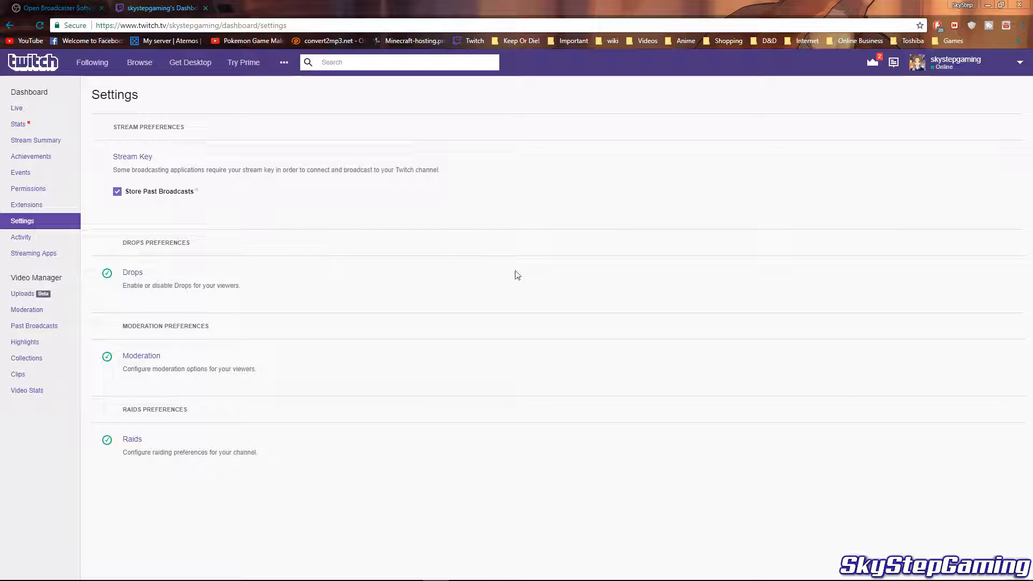
Copy part of the description under Stream Key as a stand-in for the real key.
{"action": "left_click_drag", "start_coordinate": [141, 170], "coordinate": [338, 169]}
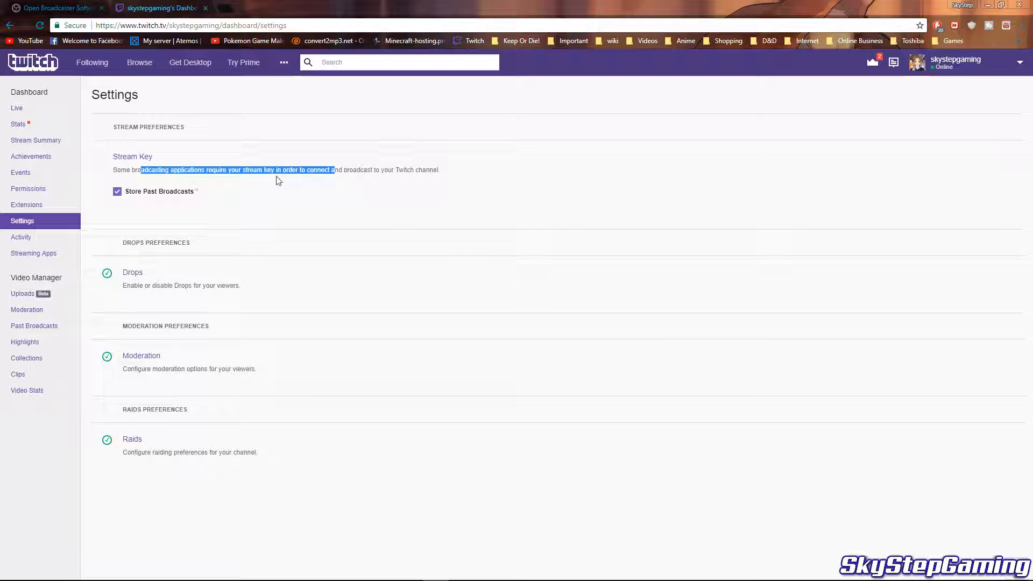
{"action": "right_click", "coordinate": [276, 171]}
{"action": "left_click", "coordinate": [311, 177]}
{"action": "left_click", "coordinate": [377, 230]}
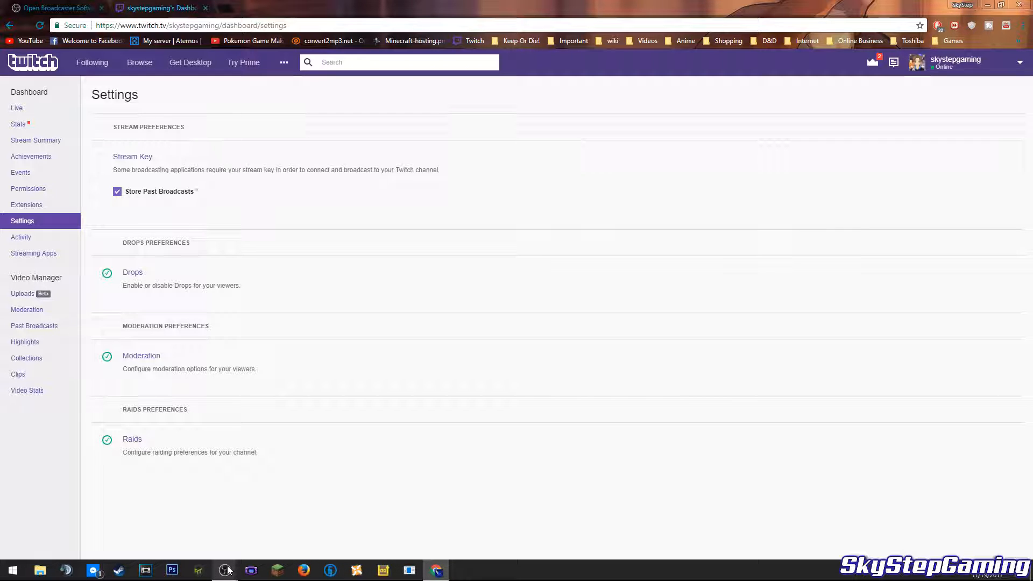
Switch back to OBS and paste the copied text as the stream key.
{"action": "mouse_move", "coordinate": [226, 569]}
{"action": "left_click", "coordinate": [272, 531]}
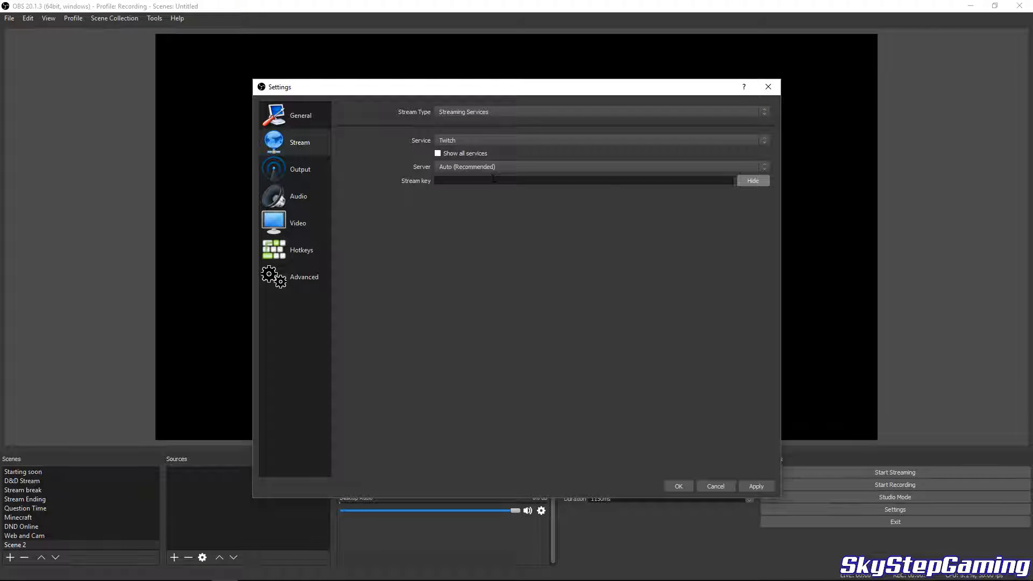
{"action": "key", "text": "ctrl+v"}
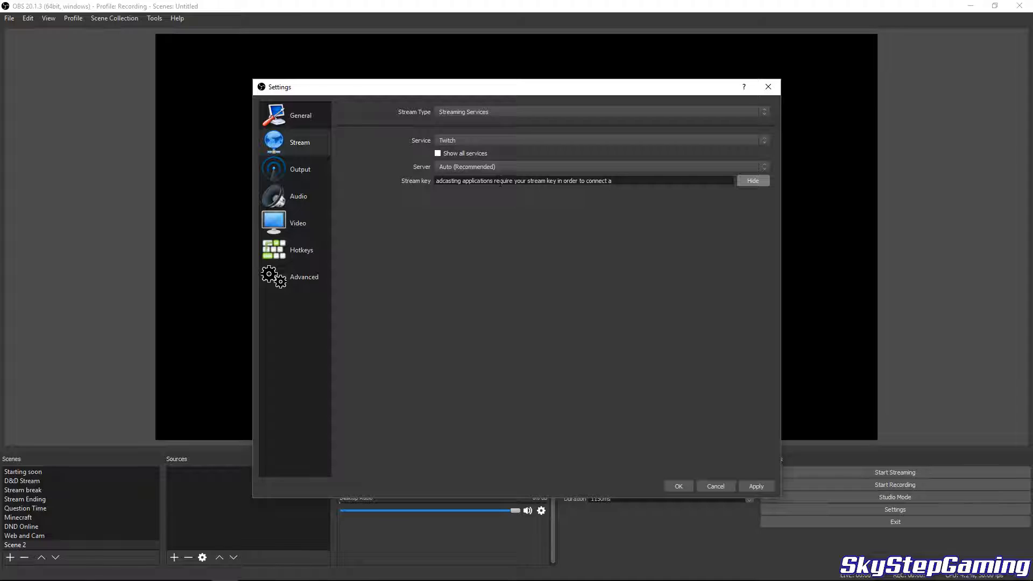
Clear the pasted text from the stream key.
{"action": "key", "text": "BackSpace"}
{"action": "key", "text": "BackSpace"}
{"action": "key", "text": "BackSpace"}
{"action": "key", "text": "BackSpace"}
{"action": "key", "text": "BackSpace"}
{"action": "key", "text": "BackSpace"}
{"action": "key", "text": "BackSpace"}
{"action": "key", "text": "BackSpace"}
{"action": "key", "text": "BackSpace"}
{"action": "key", "text": "BackSpace"}
{"action": "key", "text": "BackSpace"}
{"action": "key", "text": "BackSpace"}
{"action": "key", "text": "BackSpace"}
{"action": "key", "text": "BackSpace"}
{"action": "key", "text": "BackSpace"}
{"action": "key", "text": "BackSpace"}
{"action": "key", "text": "BackSpace"}
{"action": "key", "text": "BackSpace"}
{"action": "key", "text": "BackSpace"}
{"action": "key", "text": "BackSpace"}
{"action": "key", "text": "BackSpace"}
{"action": "key", "text": "BackSpace"}
{"action": "key", "text": "BackSpace"}
{"action": "key", "text": "BackSpace"}
{"action": "key", "text": "BackSpace"}
{"action": "key", "text": "BackSpace"}
{"action": "key", "text": "BackSpace"}
{"action": "key", "text": "BackSpace"}
{"action": "key", "text": "BackSpace"}
{"action": "key", "text": "BackSpace"}
{"action": "key", "text": "BackSpace"}
{"action": "key", "text": "BackSpace"}
{"action": "key", "text": "BackSpace"}
{"action": "key", "text": "BackSpace"}
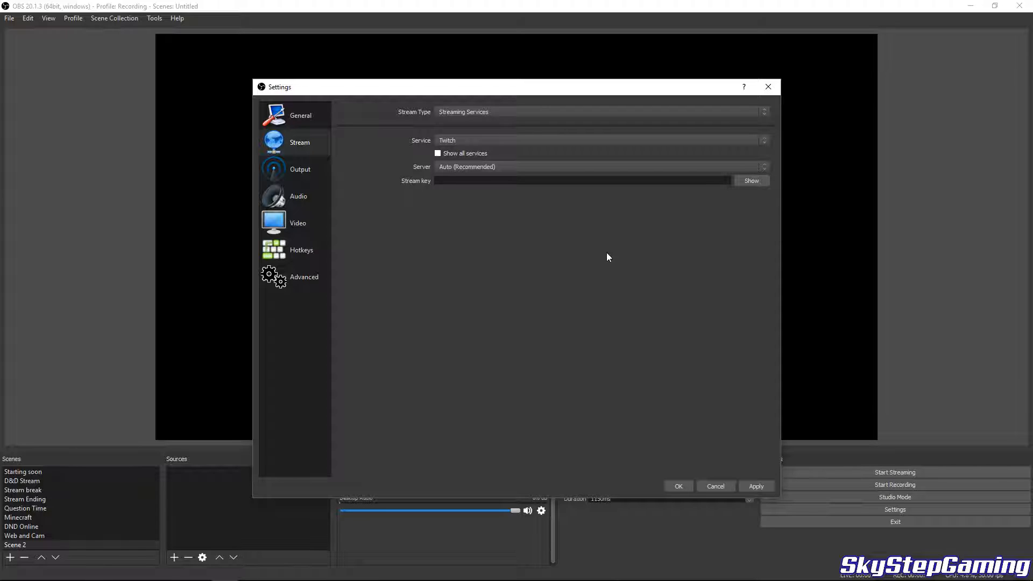
Open the Output settings and check the output modes, keeping Simple.
{"action": "left_click", "coordinate": [320, 178]}
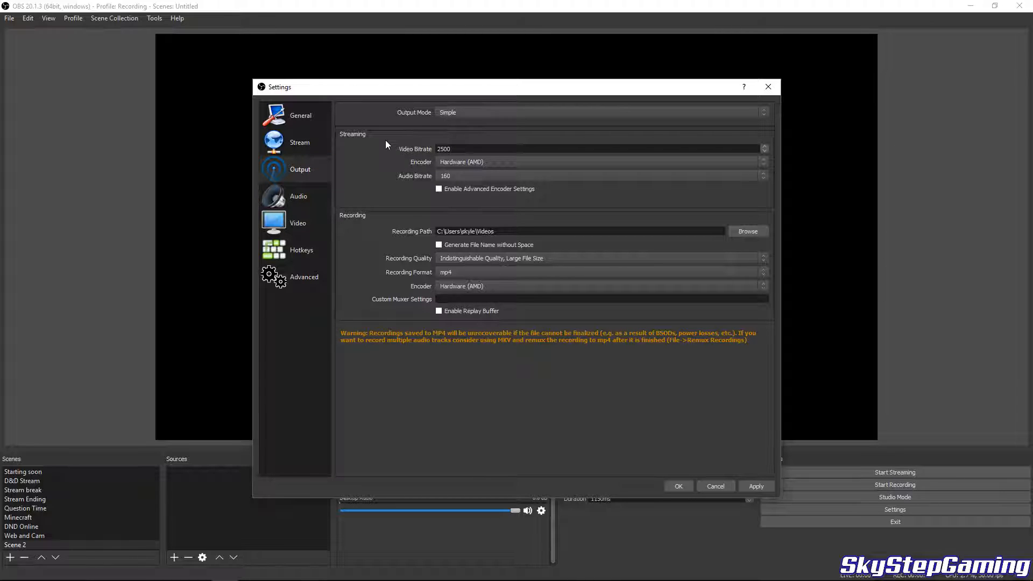
{"action": "left_click", "coordinate": [503, 112]}
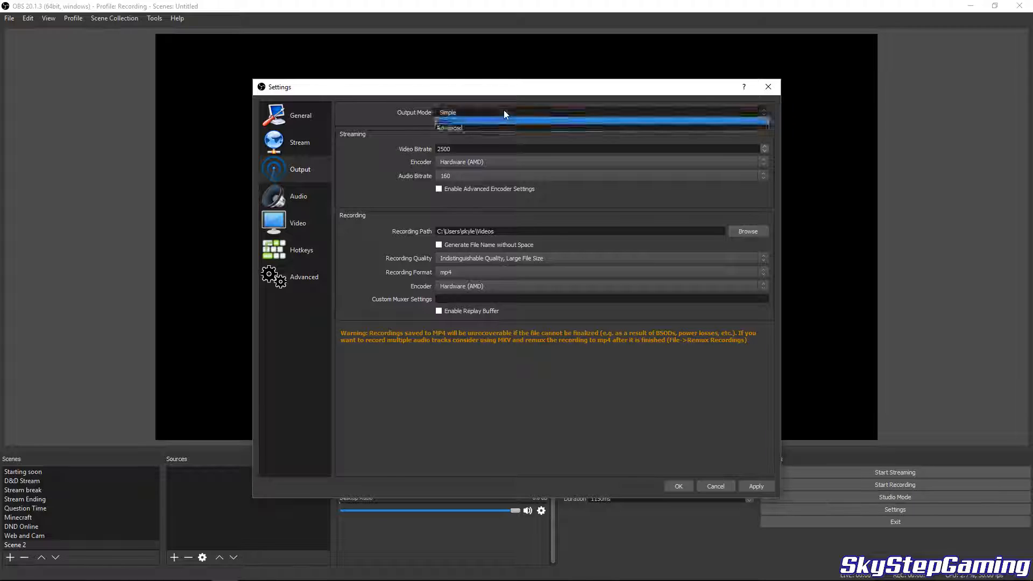
{"action": "left_click", "coordinate": [471, 114]}
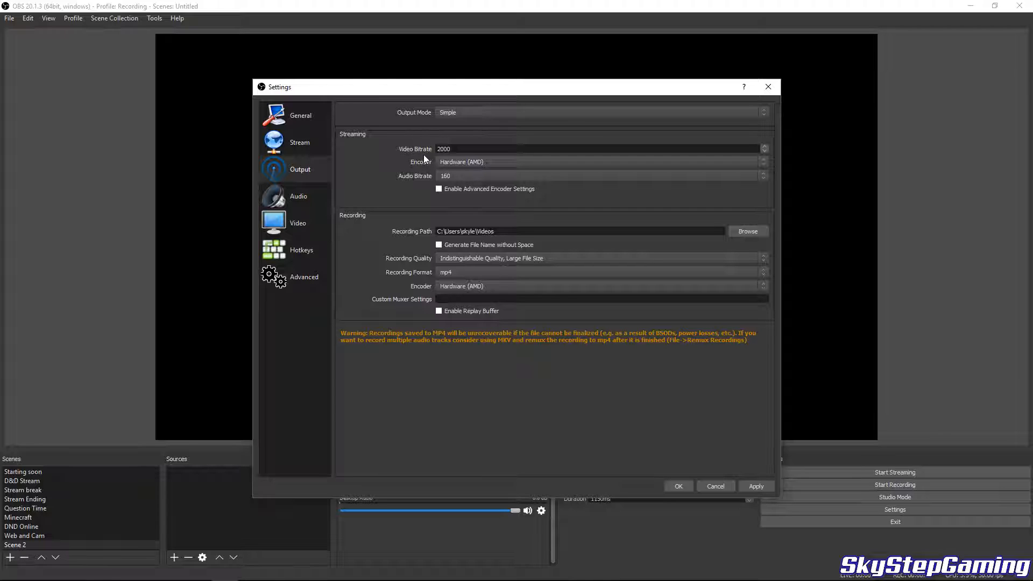
Set the streaming video bitrate to 2500 and keep Hardware (AMD) as the streaming encoder.
{"action": "double_click", "coordinate": [445, 148]}
{"action": "left_click_drag", "start_coordinate": [468, 149], "coordinate": [434, 147]}
{"action": "type", "text": "2500"}
{"action": "left_click", "coordinate": [479, 163]}
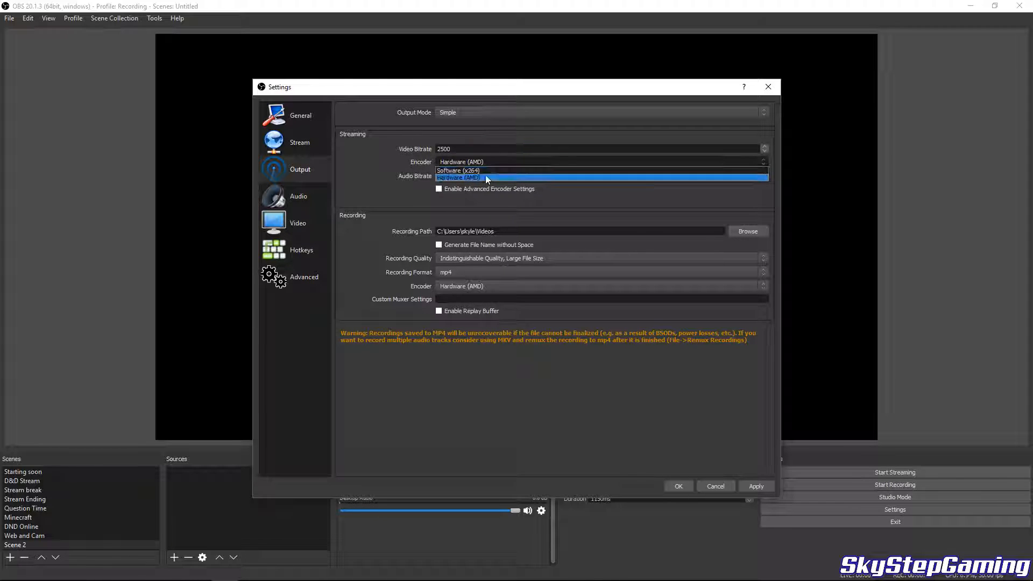
{"action": "left_click", "coordinate": [731, 178]}
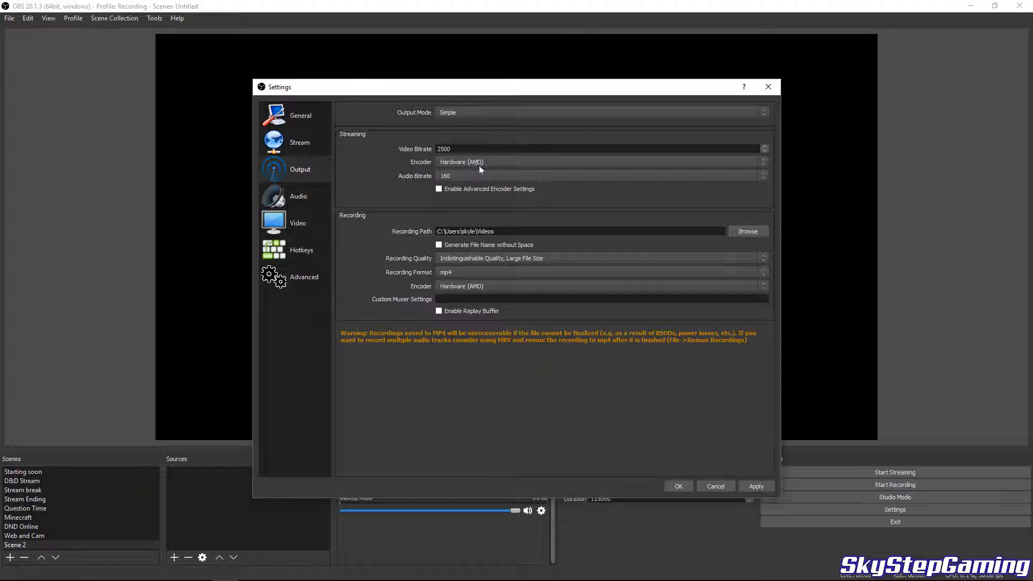
Try Software (x264) as the streaming encoder and switch back to Hardware (AMD).
{"action": "left_click", "coordinate": [534, 161]}
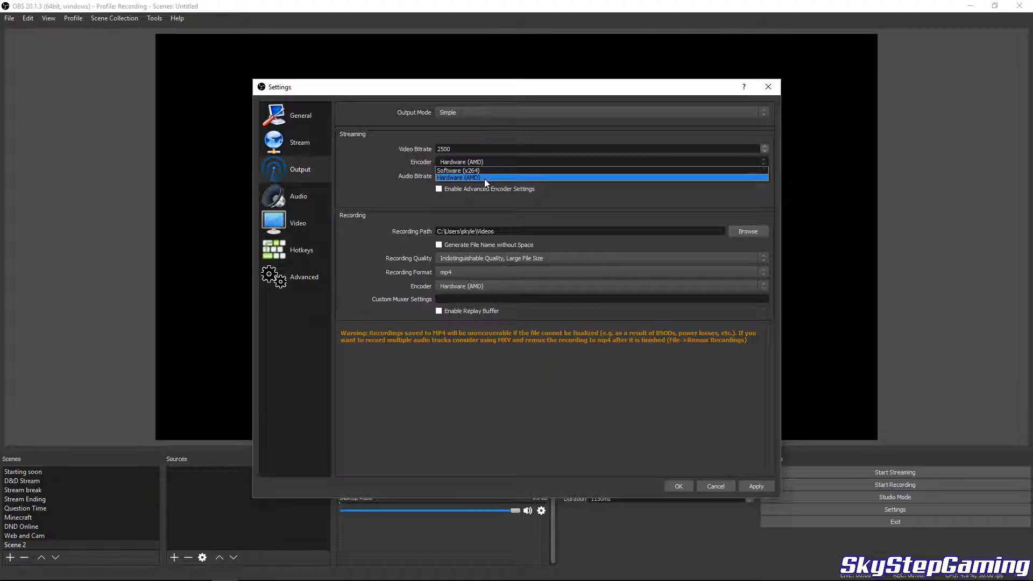
{"action": "left_click", "coordinate": [471, 164]}
{"action": "left_click", "coordinate": [470, 163]}
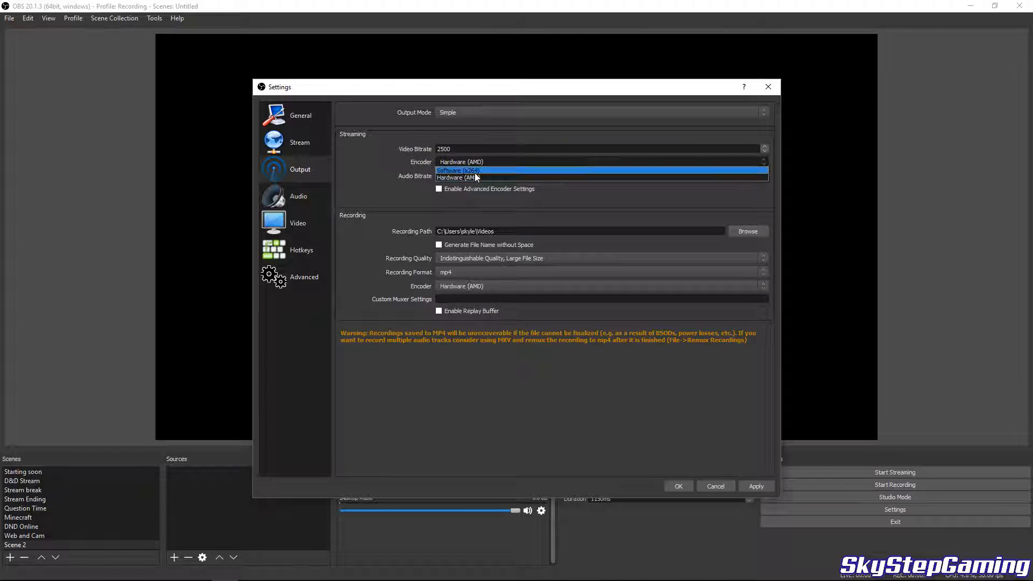
{"action": "left_click", "coordinate": [474, 171]}
{"action": "left_click", "coordinate": [483, 163]}
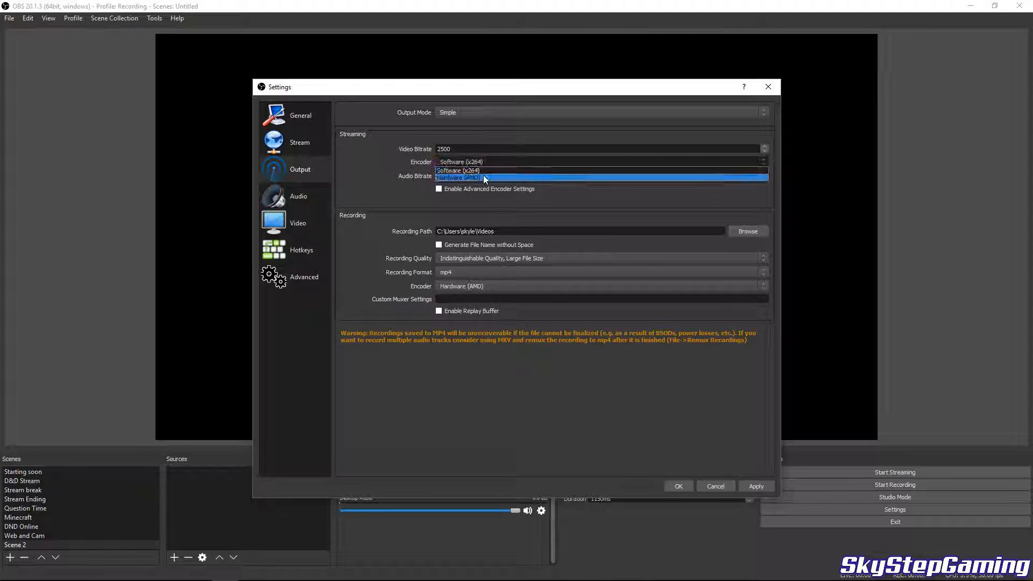
{"action": "left_click", "coordinate": [483, 175]}
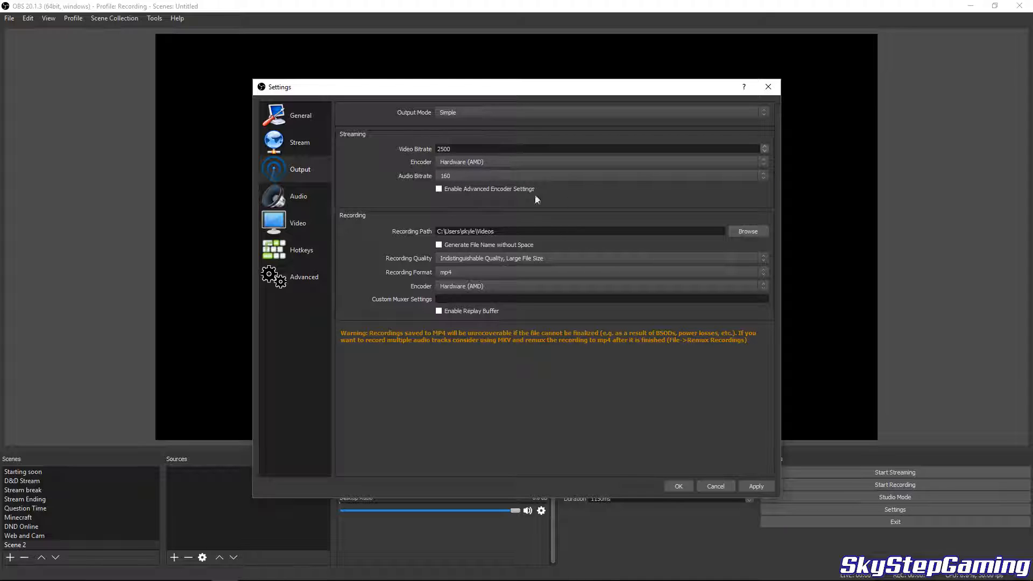
Select 160 as the streaming audio bitrate.
{"action": "left_click", "coordinate": [495, 176]}
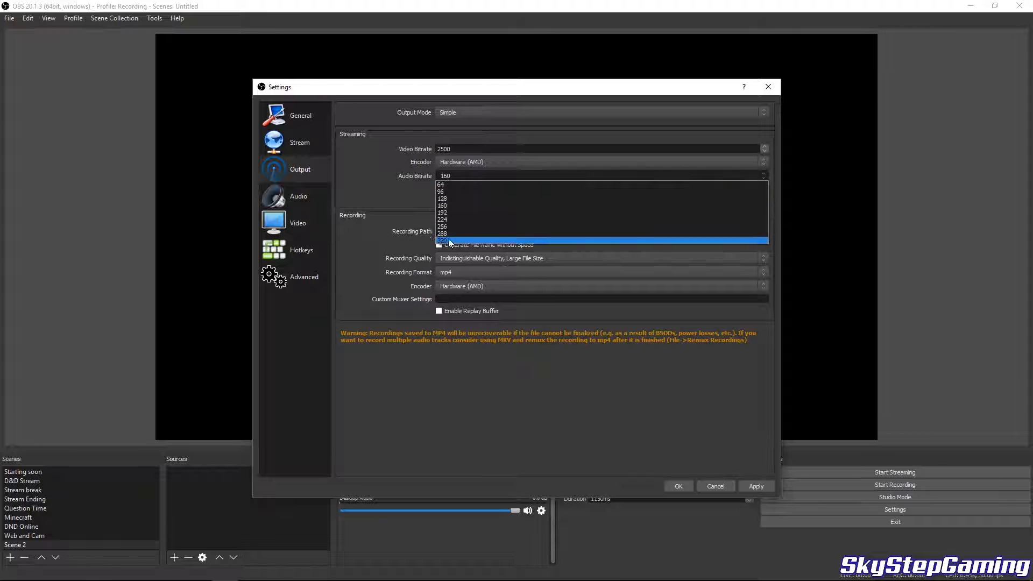
{"action": "left_click", "coordinate": [454, 207]}
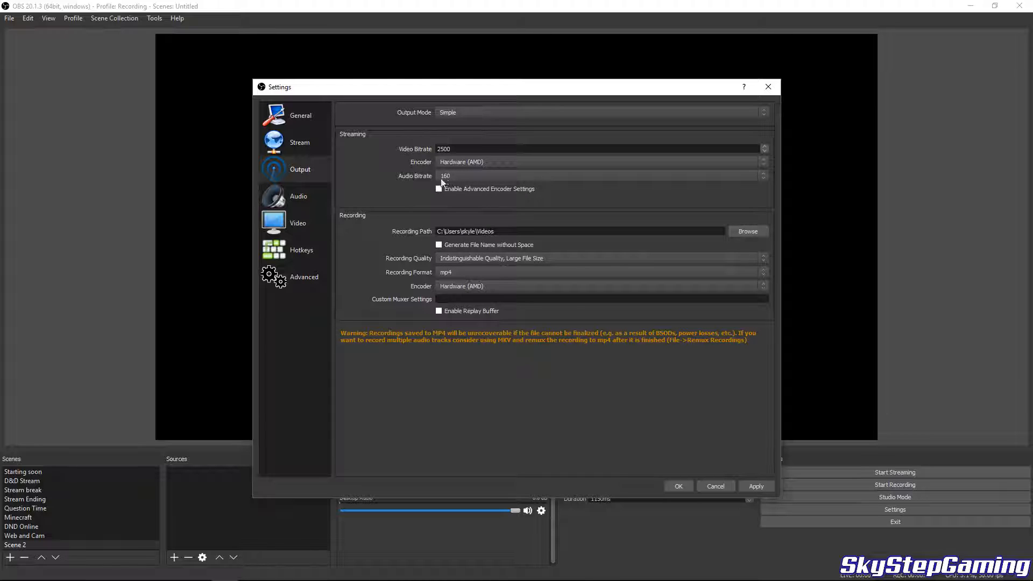
In the Audio settings, select Speakers (2- Logitech USB Headset) as the desktop audio device and leave the second desktop device Disabled.
{"action": "left_click", "coordinate": [315, 199]}
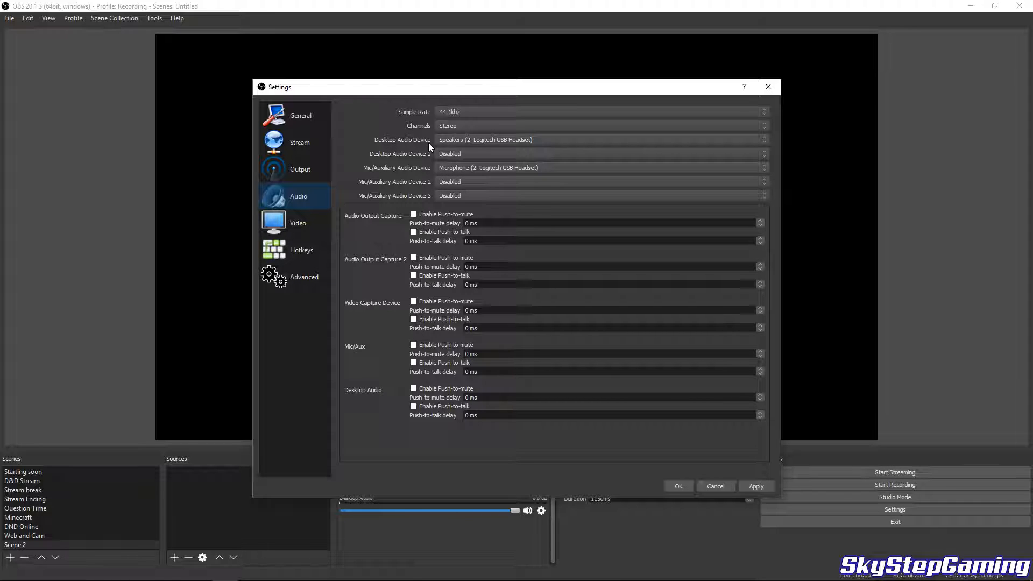
{"action": "left_click", "coordinate": [452, 144]}
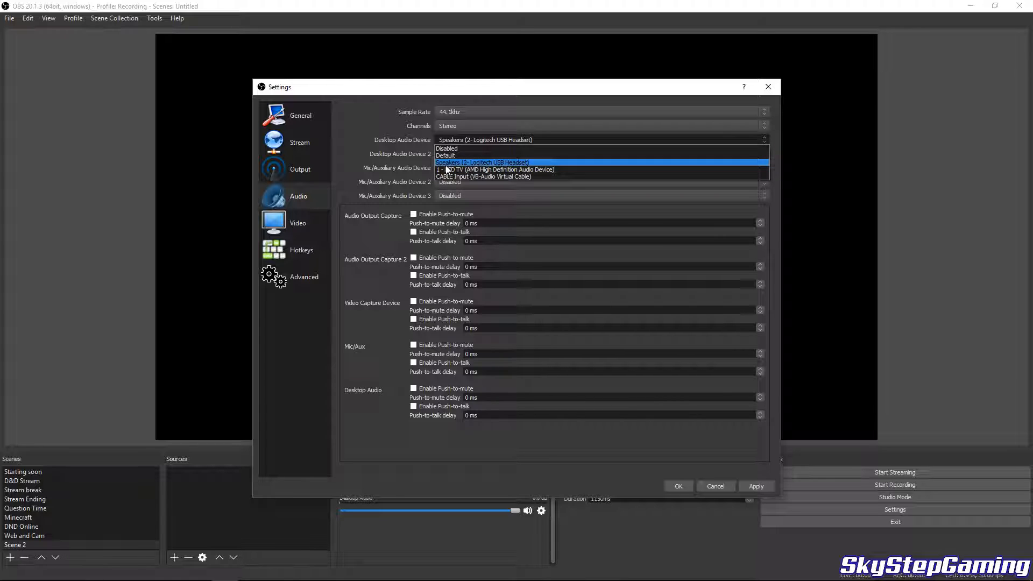
{"action": "left_click", "coordinate": [464, 164]}
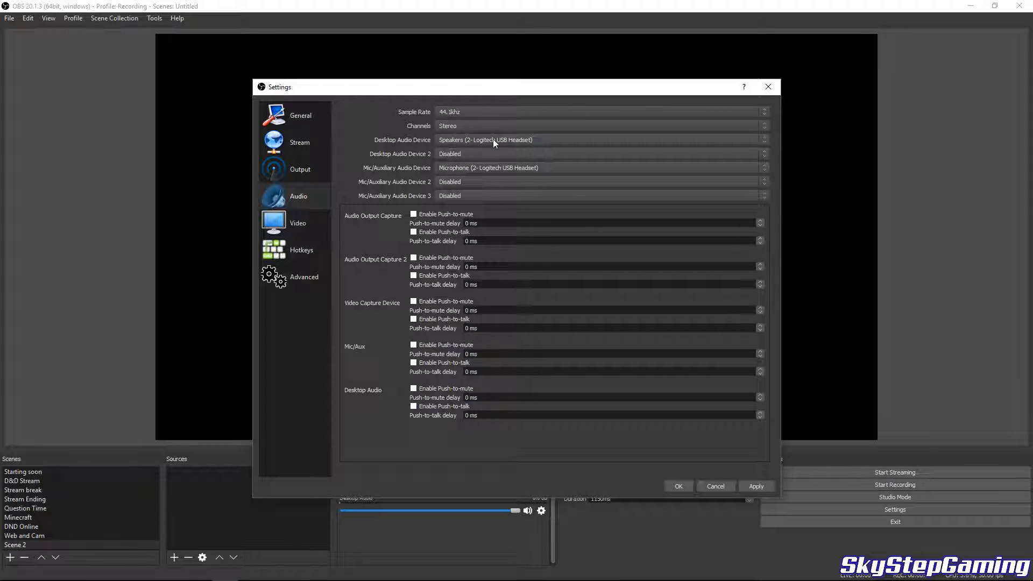
{"action": "left_click", "coordinate": [466, 154]}
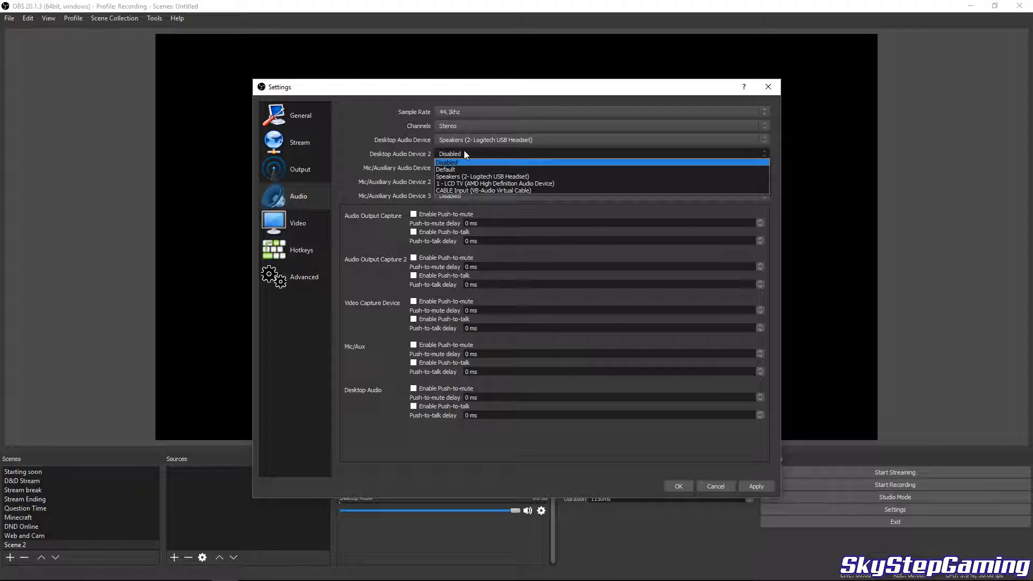
{"action": "left_click", "coordinate": [464, 155]}
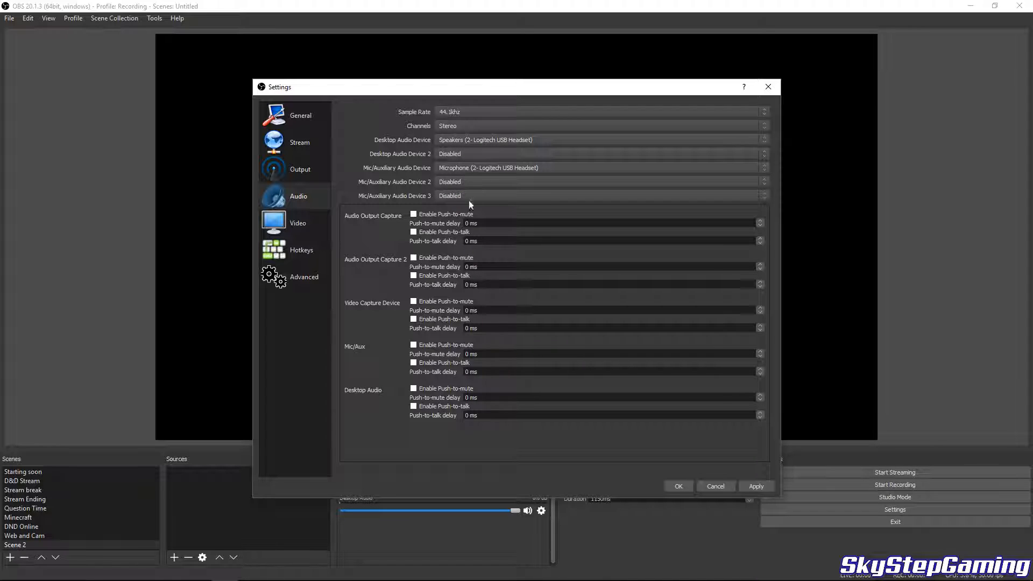
Select Microphone (2- Logitech USB Headset) as the main Mic/Auxiliary audio device.
{"action": "left_click", "coordinate": [446, 171]}
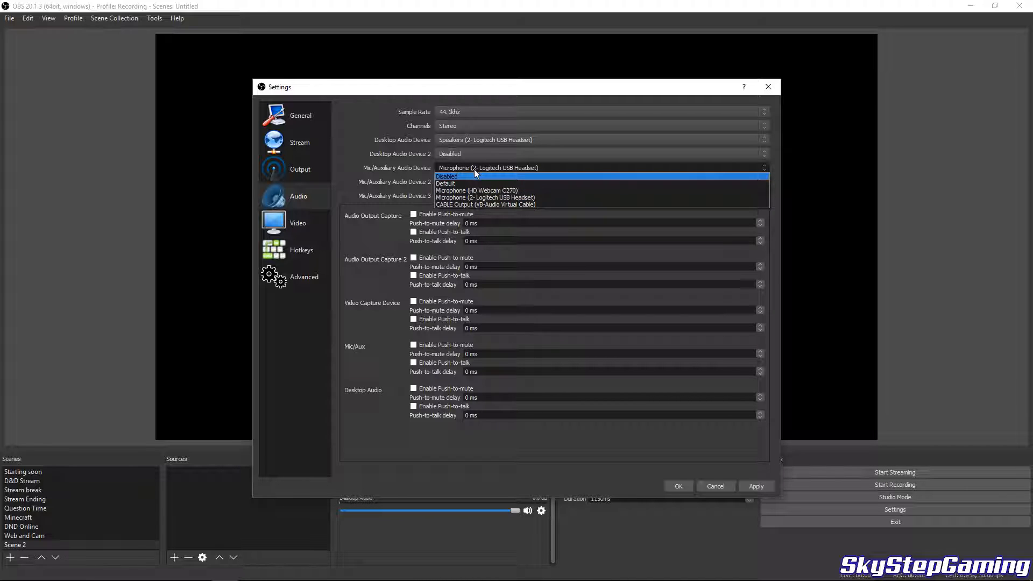
{"action": "left_click", "coordinate": [476, 167]}
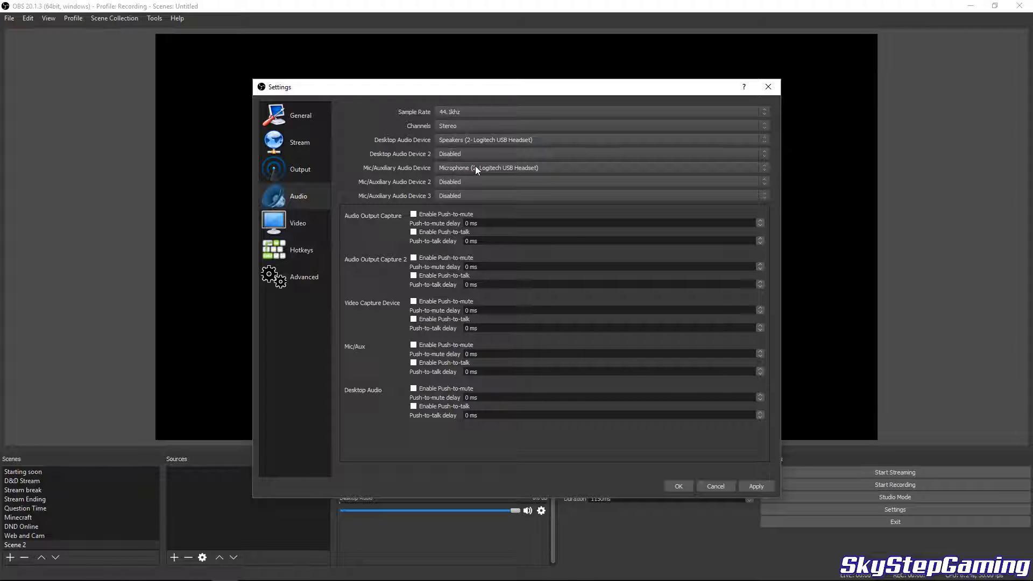
{"action": "left_click", "coordinate": [474, 171]}
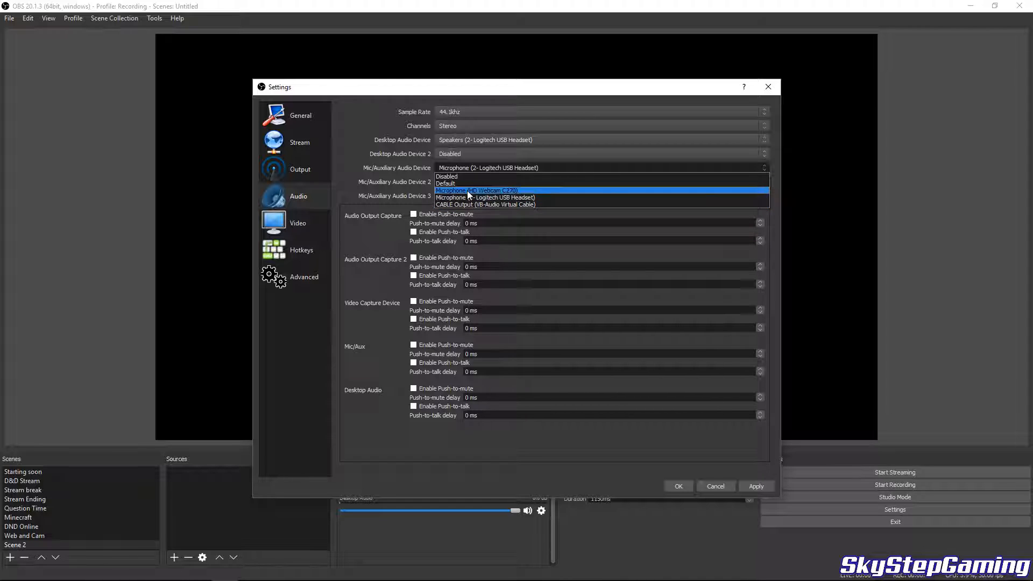
{"action": "left_click", "coordinate": [530, 199]}
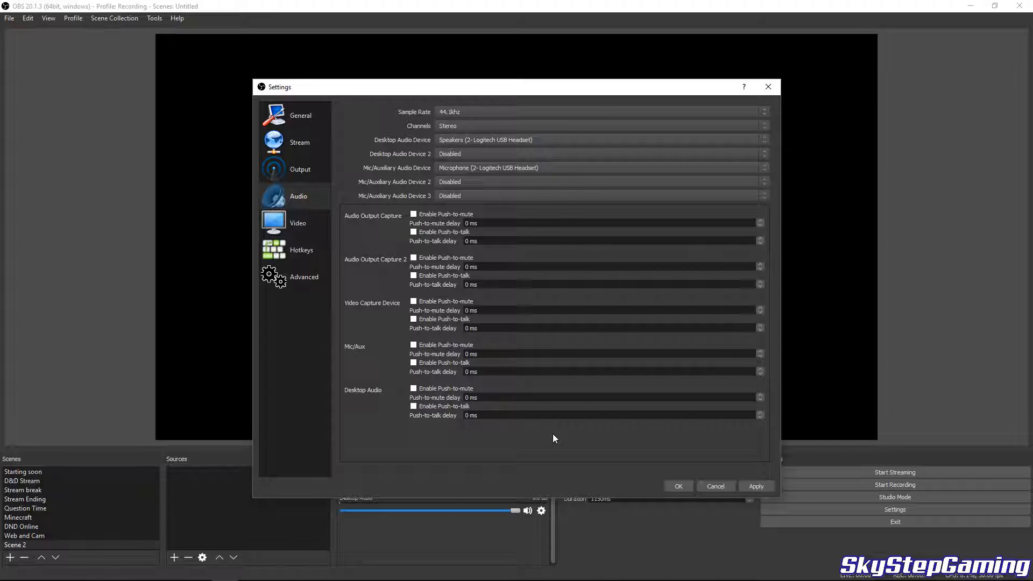
In the Video settings, review the base (canvas) resolution options and set it to 1920x1080.
{"action": "left_click", "coordinate": [312, 224]}
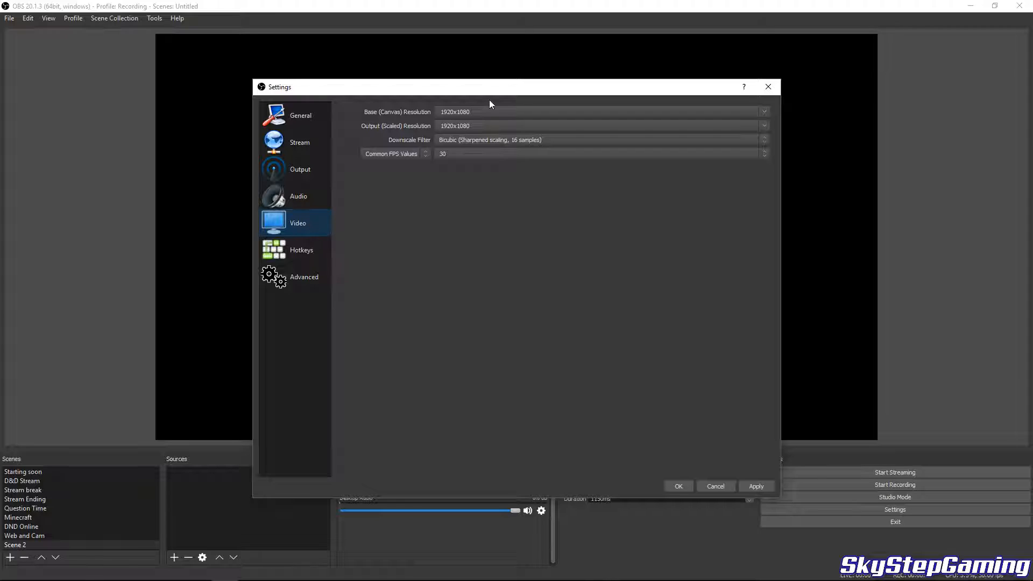
{"action": "left_click", "coordinate": [766, 112]}
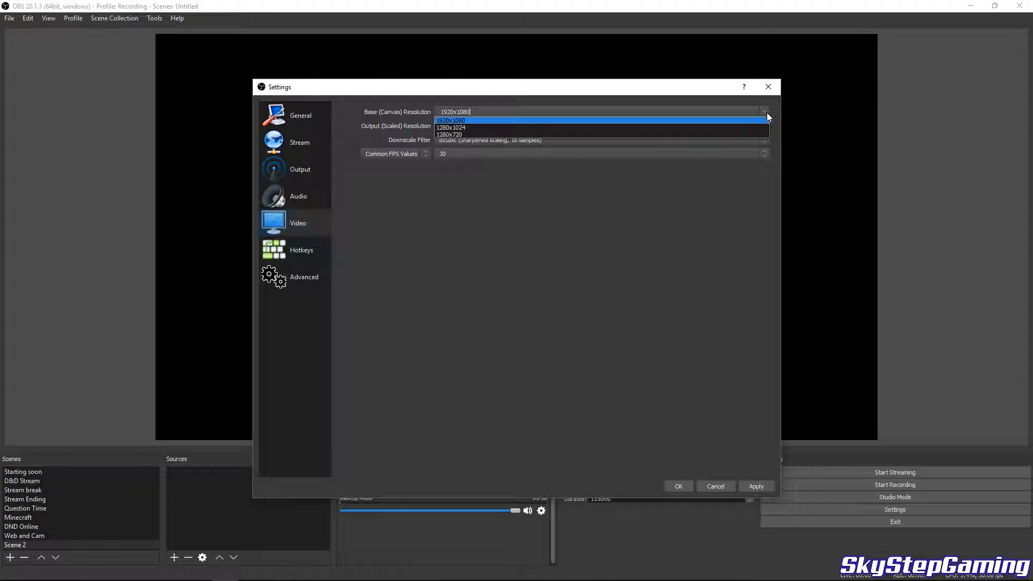
{"action": "left_click", "coordinate": [766, 111]}
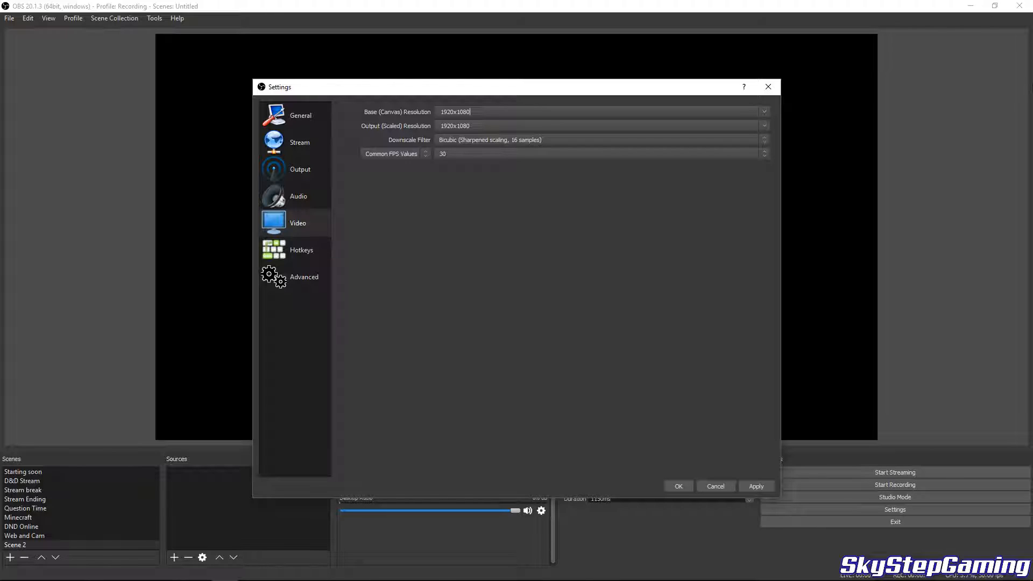
{"action": "left_click", "coordinate": [761, 113]}
{"action": "left_click", "coordinate": [538, 136]}
{"action": "left_click", "coordinate": [764, 112]}
{"action": "left_click", "coordinate": [479, 120]}
Try output (scaled) resolutions of 1280x720, 852x480 and 640x360, and return it to 1920x1080.
{"action": "left_click", "coordinate": [767, 125]}
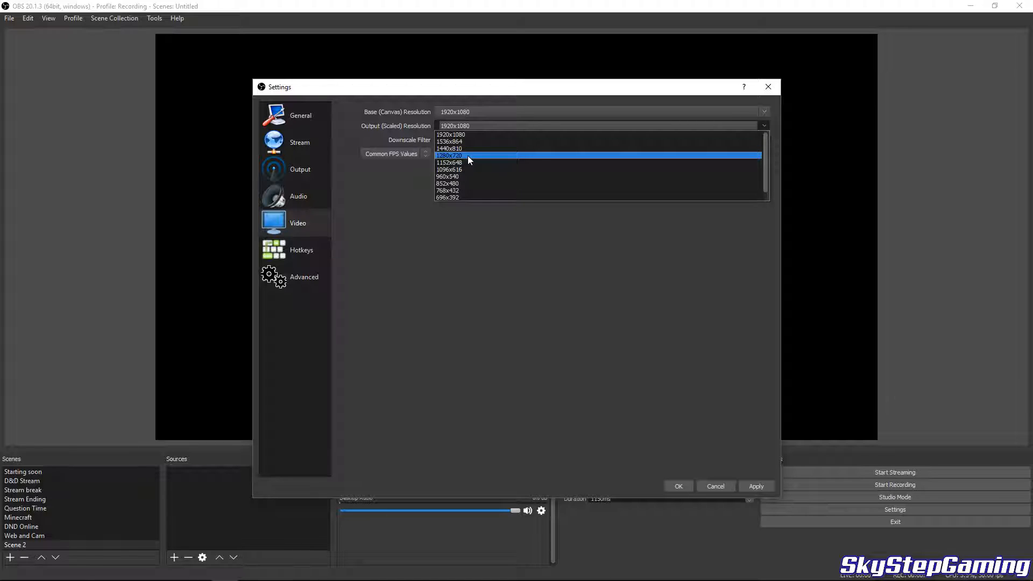
{"action": "left_click", "coordinate": [478, 126]}
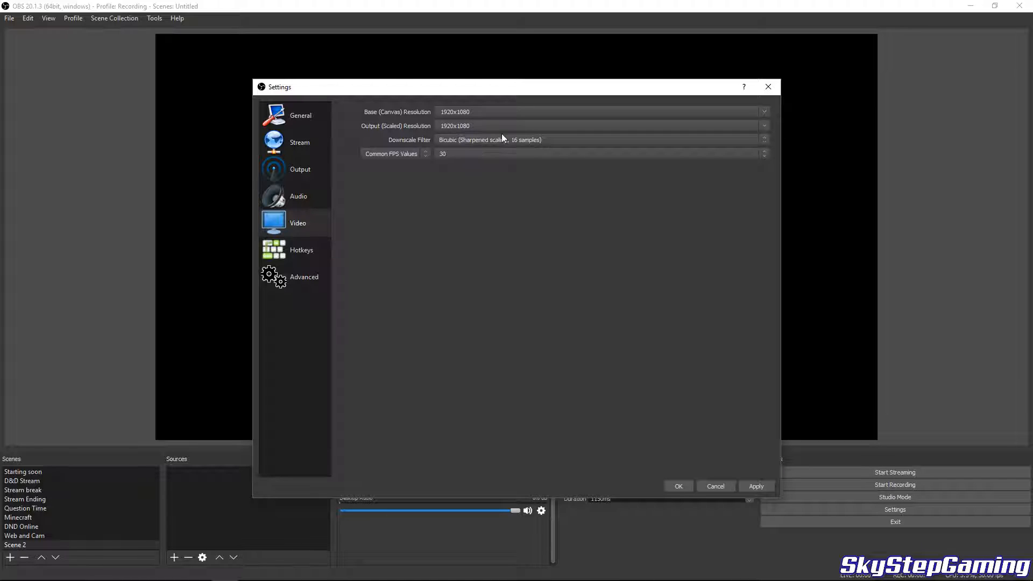
{"action": "left_click", "coordinate": [763, 124]}
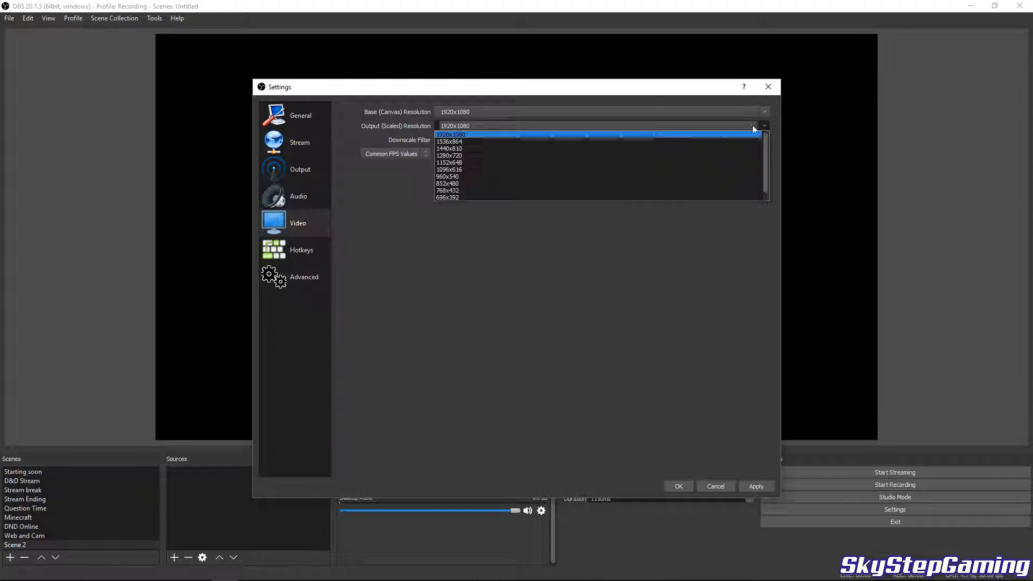
{"action": "left_click", "coordinate": [465, 155]}
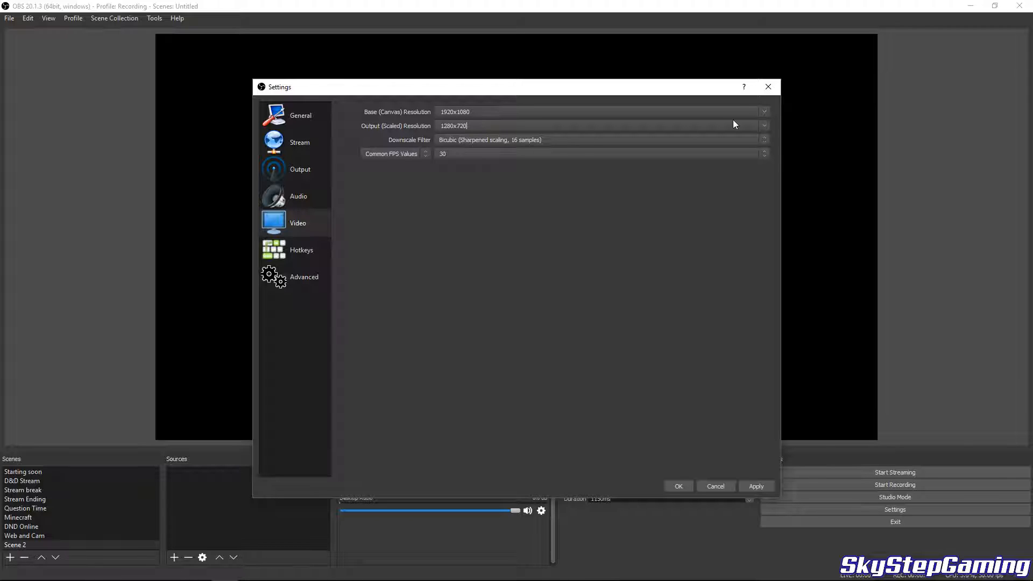
{"action": "left_click", "coordinate": [767, 129]}
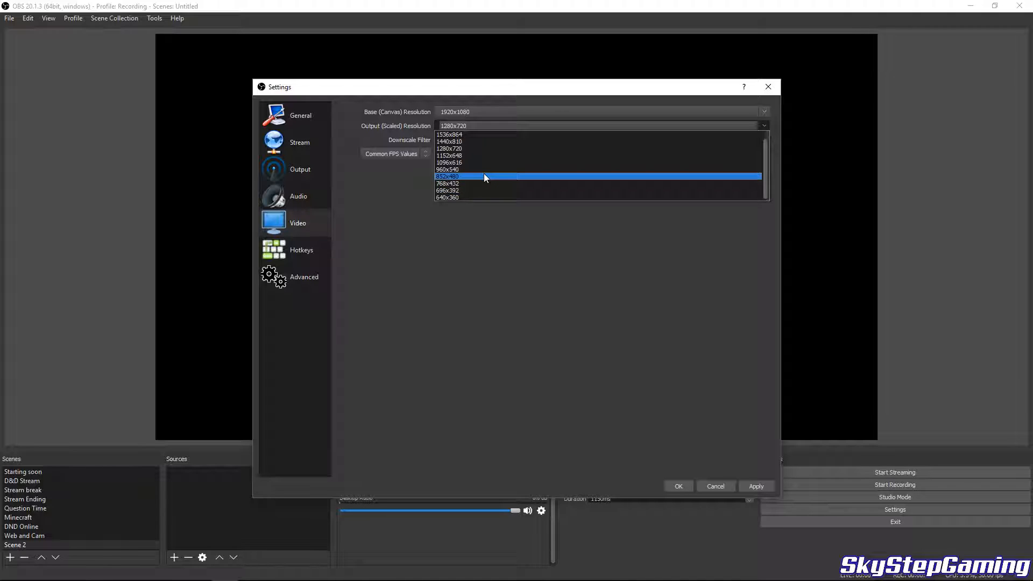
{"action": "left_click", "coordinate": [483, 176]}
{"action": "left_click", "coordinate": [768, 130]}
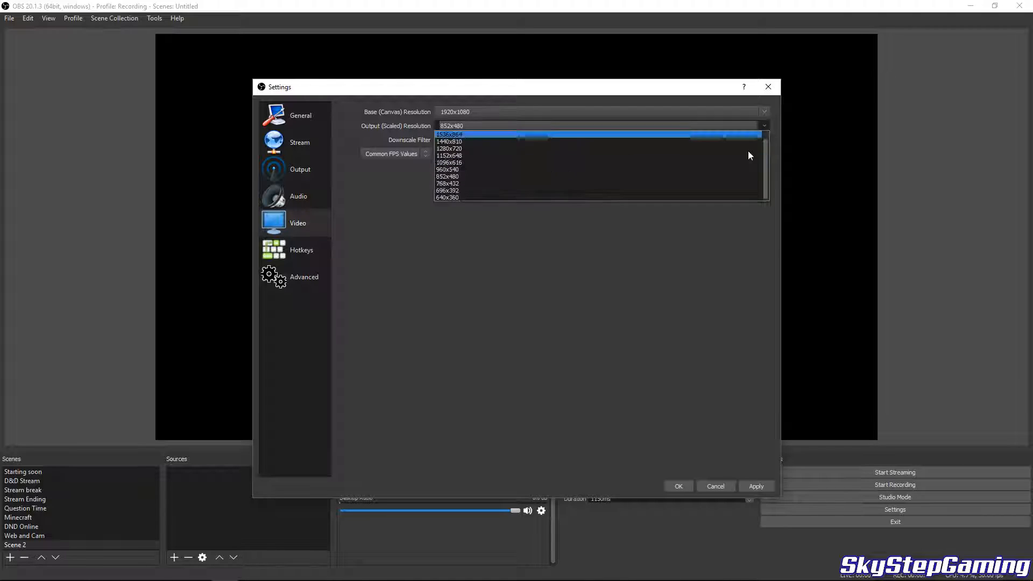
{"action": "left_click", "coordinate": [461, 201]}
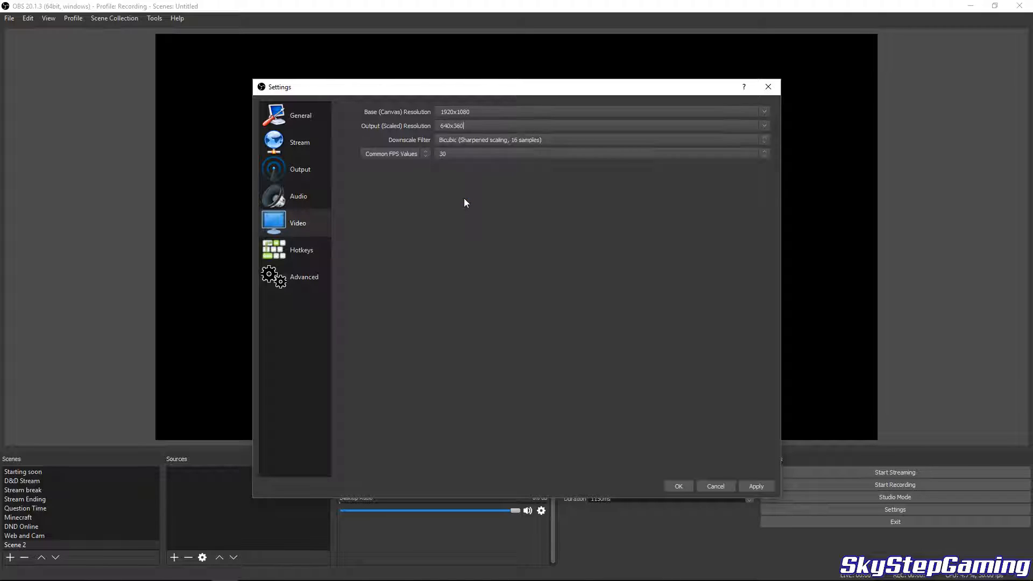
{"action": "left_click", "coordinate": [763, 128]}
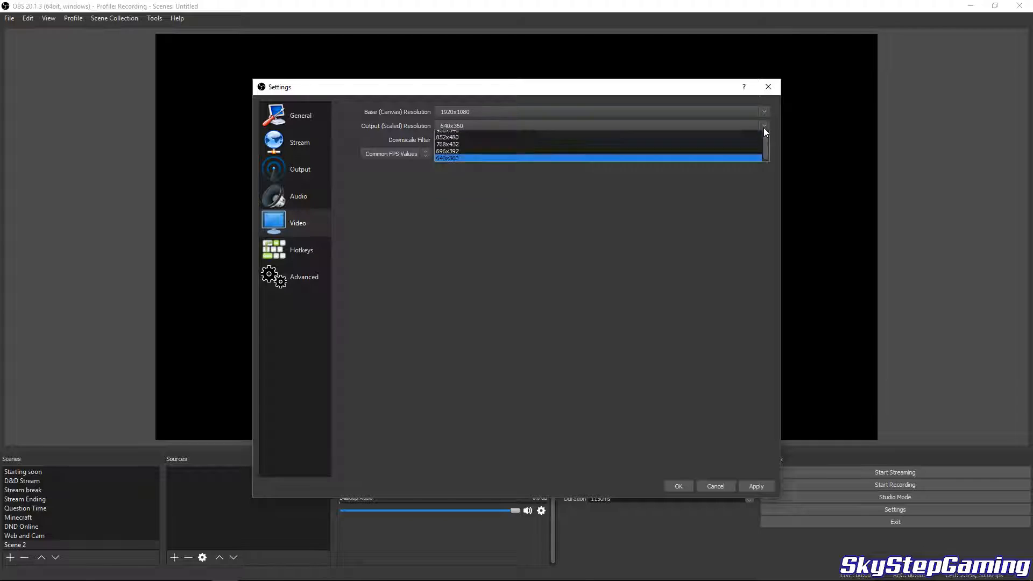
{"action": "left_click", "coordinate": [464, 177]}
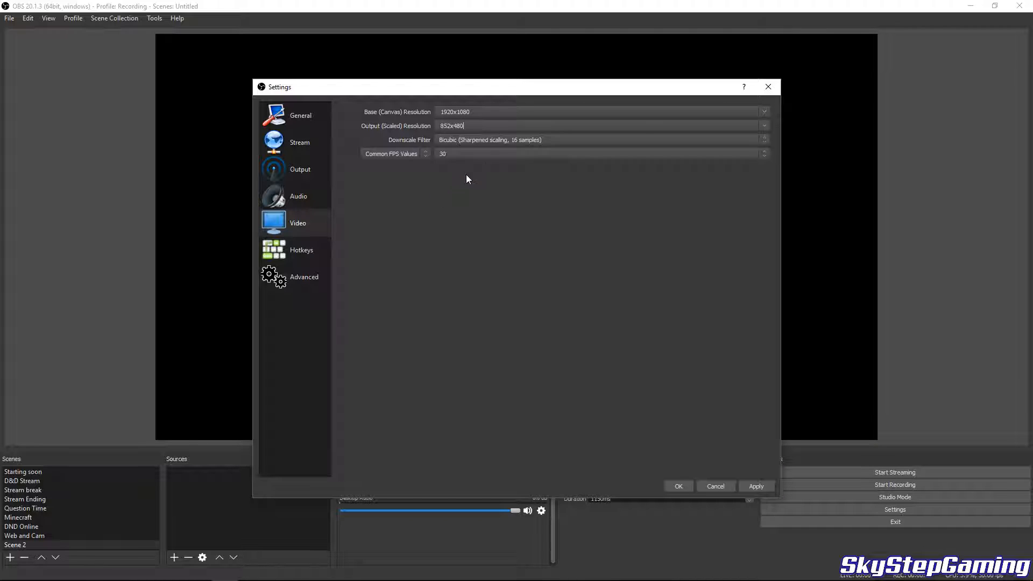
{"action": "left_click", "coordinate": [764, 125]}
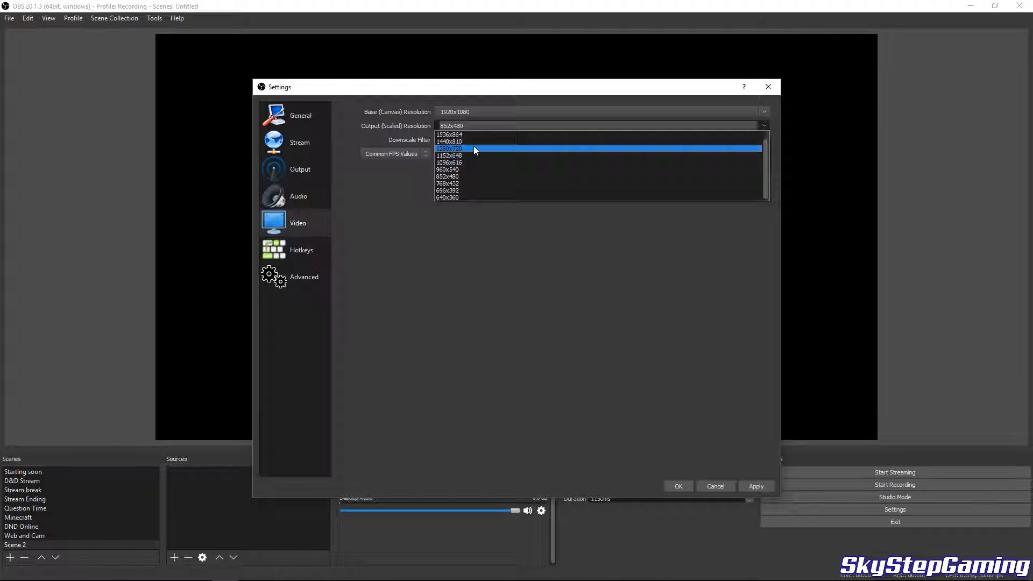
{"action": "left_click", "coordinate": [473, 146]}
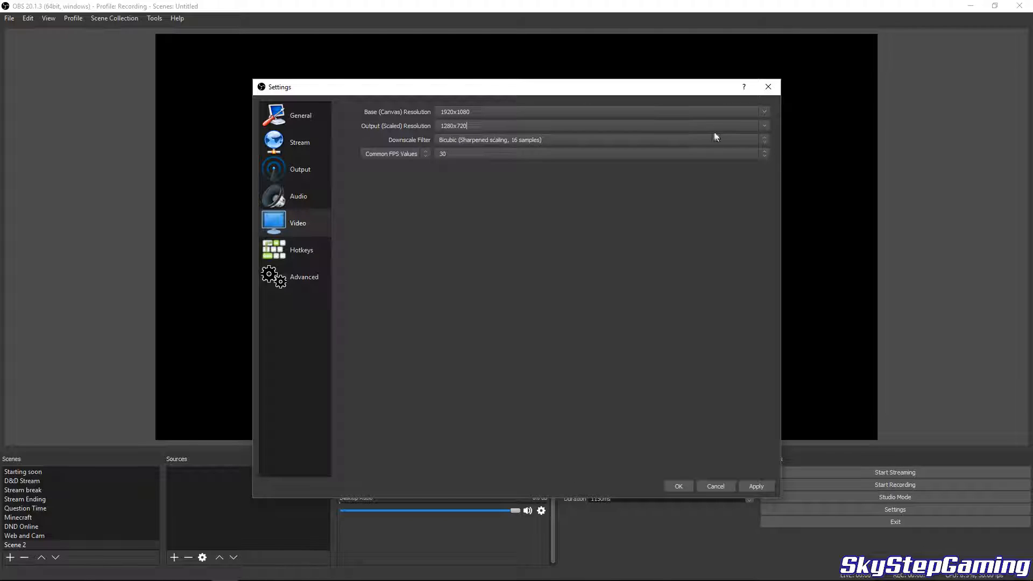
{"action": "left_click", "coordinate": [766, 127]}
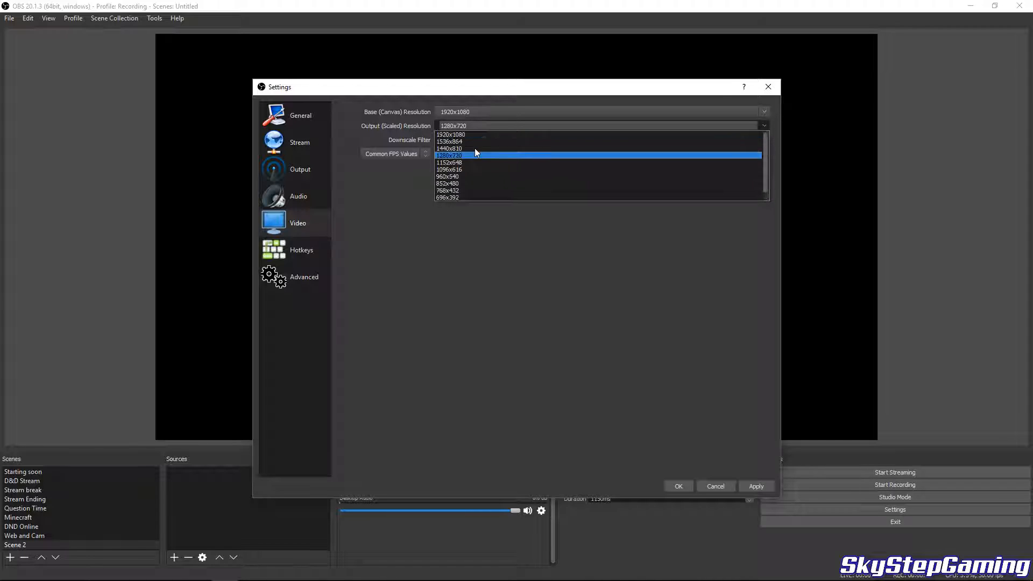
{"action": "left_click", "coordinate": [483, 134]}
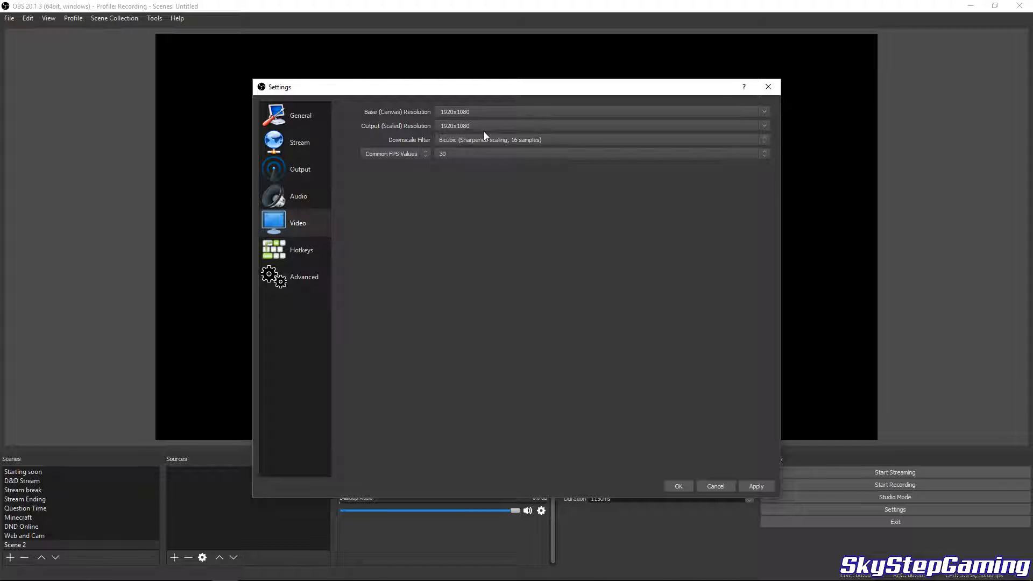
Look through the Hotkeys and Advanced settings and check the process priority options, keeping High.
{"action": "left_click", "coordinate": [312, 254]}
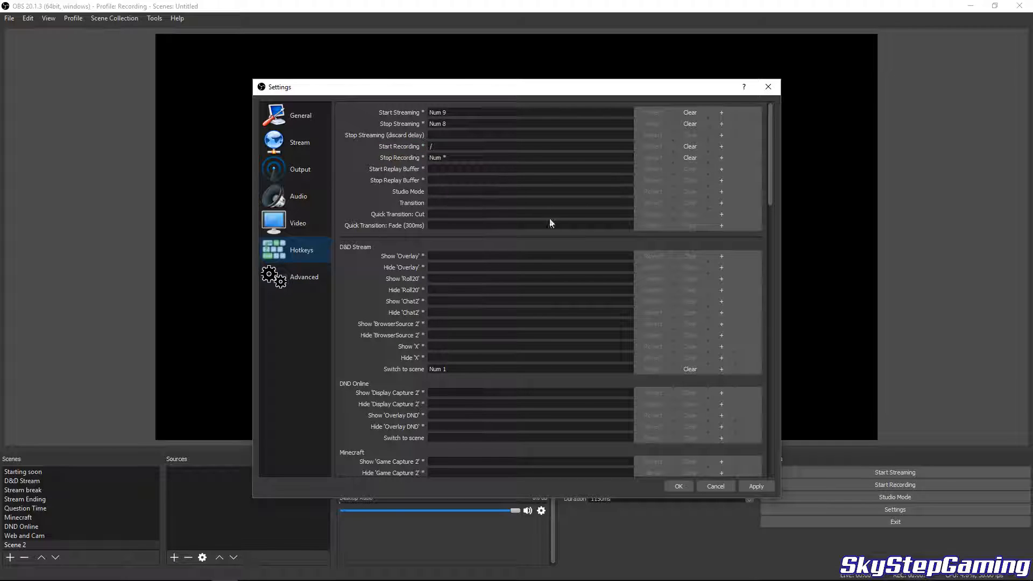
{"action": "left_click", "coordinate": [305, 275]}
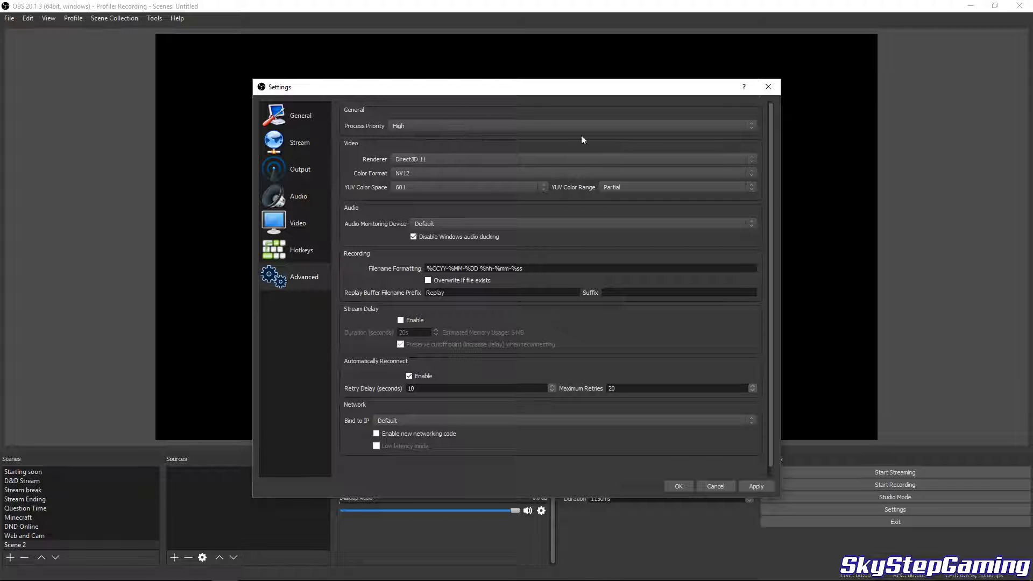
{"action": "left_click", "coordinate": [747, 127]}
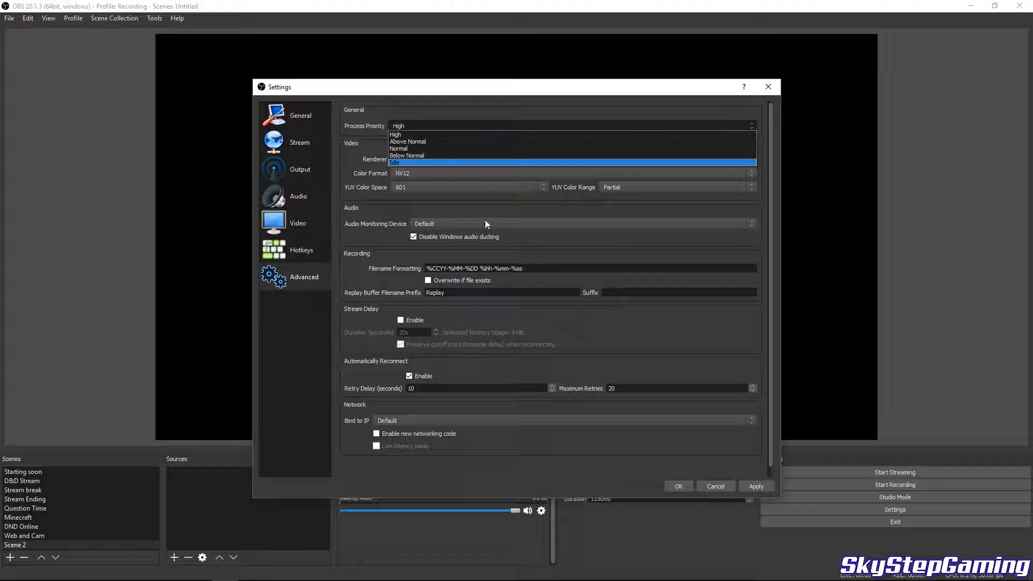
{"action": "left_click", "coordinate": [473, 128]}
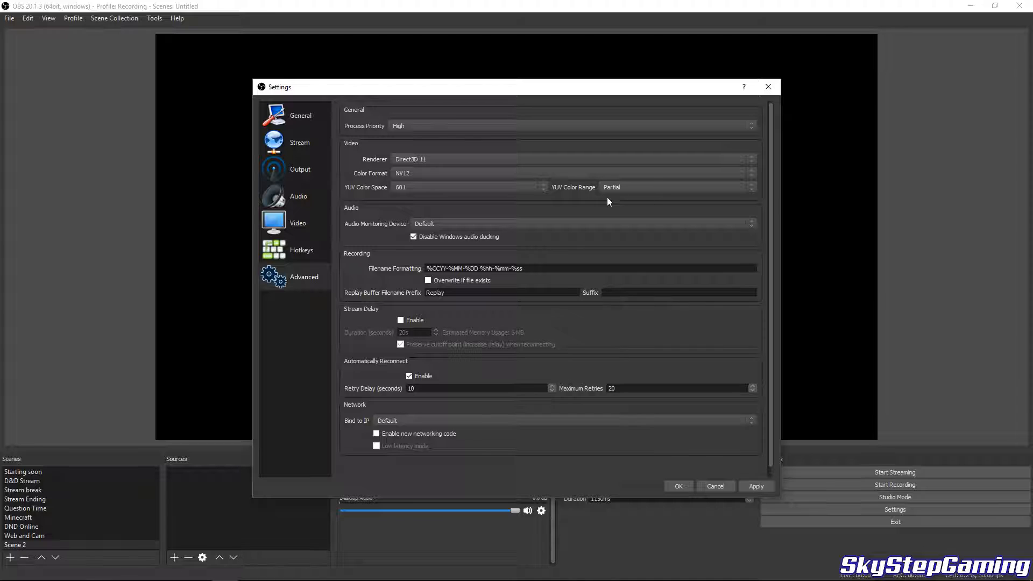
Review the process priority, renderer, color format and YUV color space options in the Advanced settings, and close the settings without saving.
{"action": "left_click", "coordinate": [457, 126]}
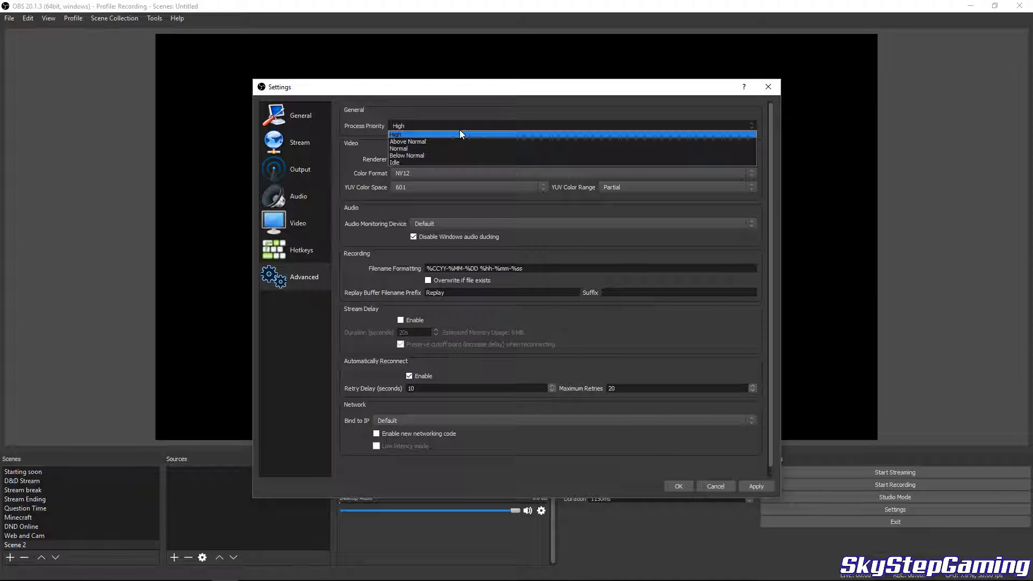
{"action": "left_click", "coordinate": [410, 136]}
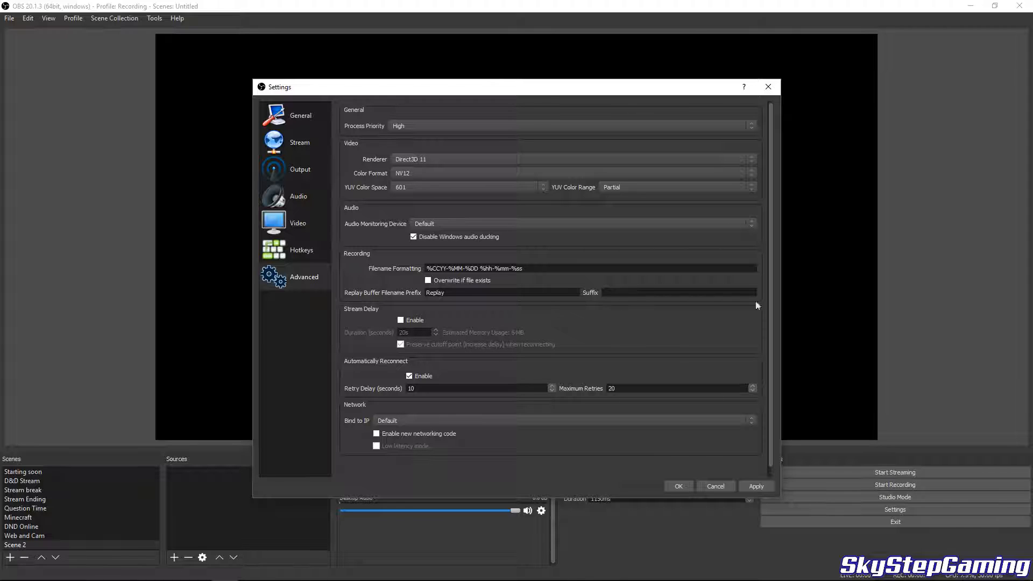
{"action": "left_click", "coordinate": [573, 163]}
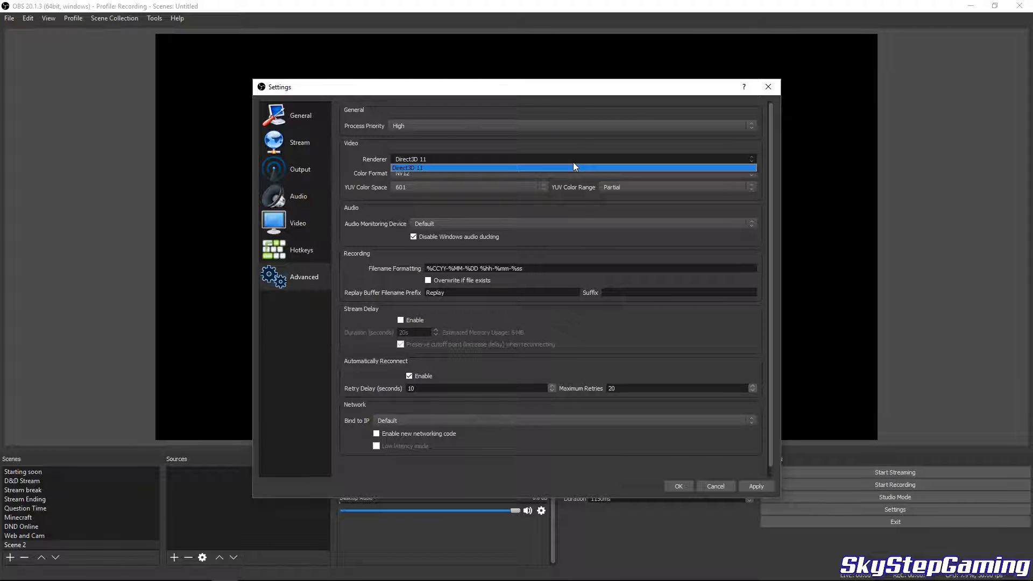
{"action": "left_click", "coordinate": [573, 163]}
{"action": "left_click", "coordinate": [537, 176]}
{"action": "left_click", "coordinate": [537, 176]}
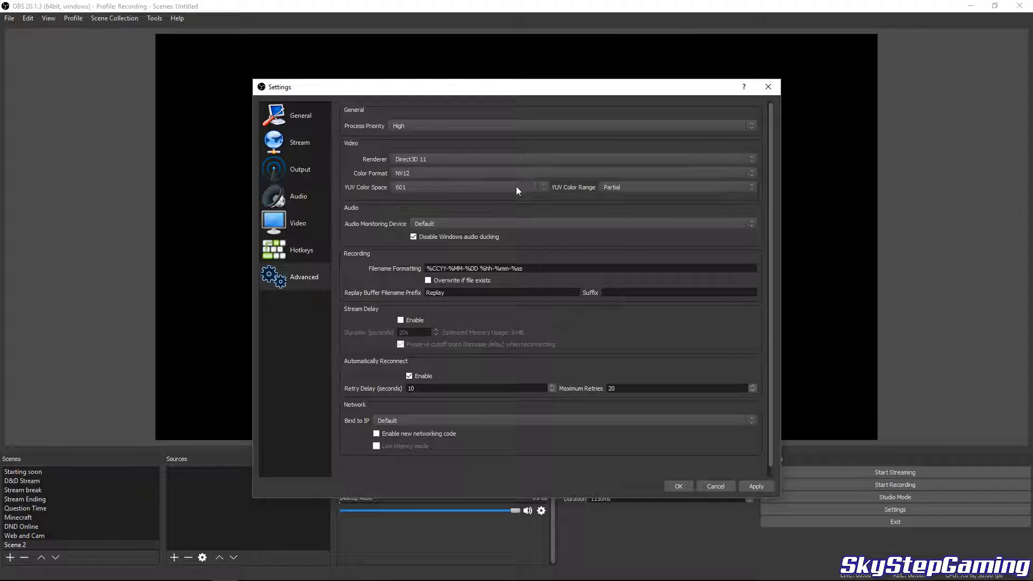
{"action": "left_click", "coordinate": [515, 186]}
{"action": "left_click", "coordinate": [515, 187]}
{"action": "left_click", "coordinate": [715, 487]}
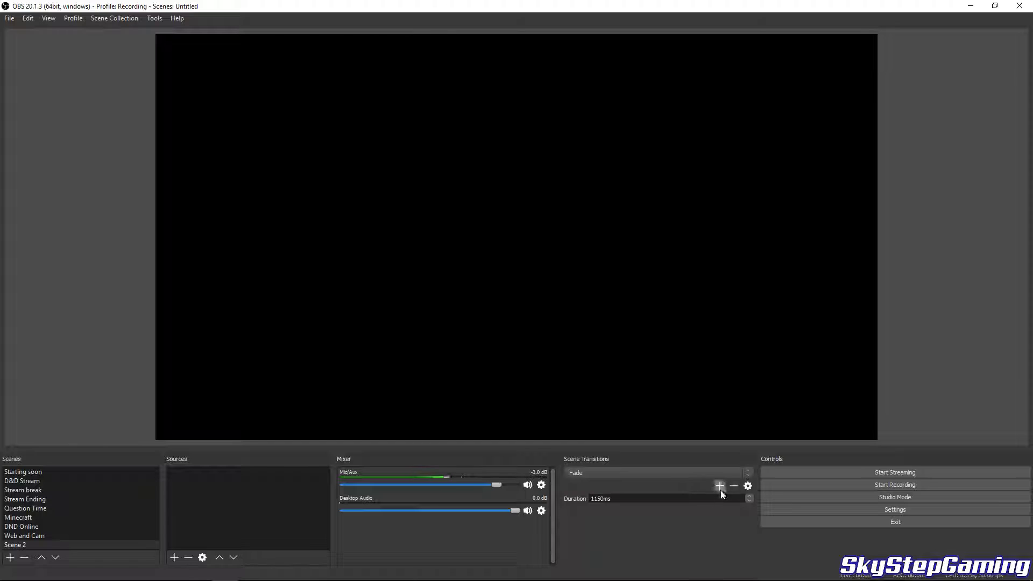
{"action": "right_click", "coordinate": [196, 505]}
{"action": "mouse_move", "coordinate": [280, 428]}
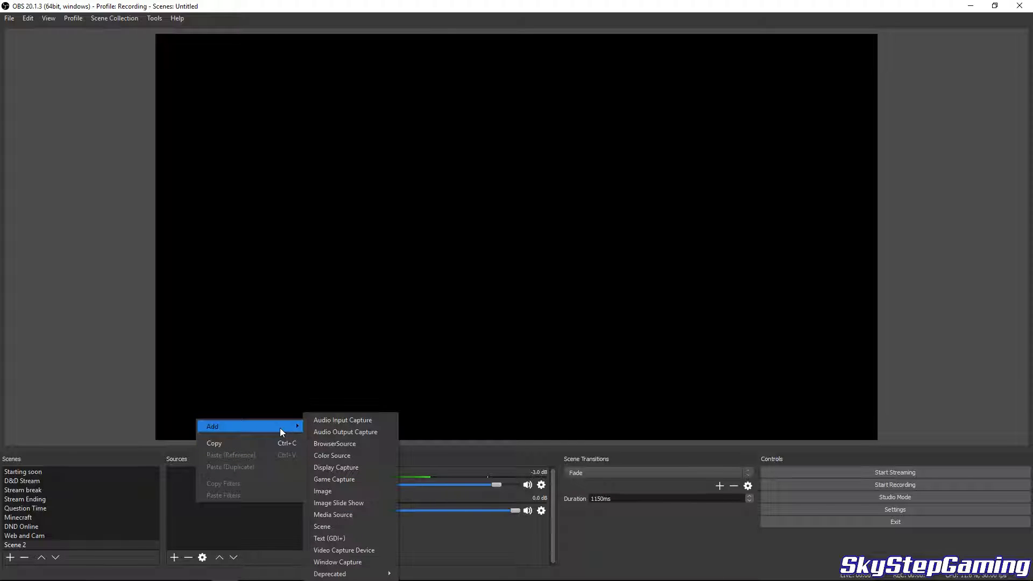
{"action": "left_click", "coordinate": [342, 466]}
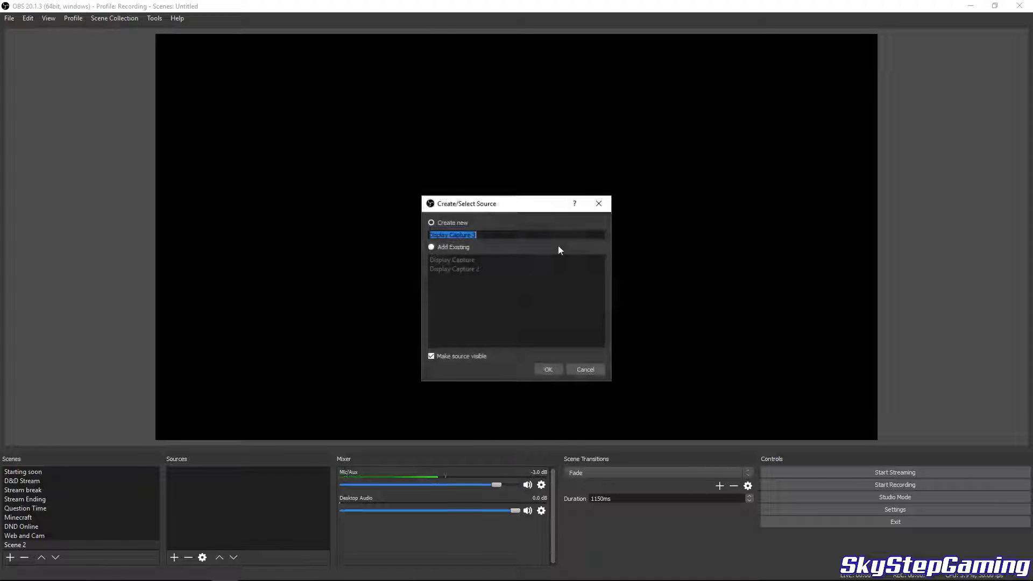
{"action": "key", "text": "Escape"}
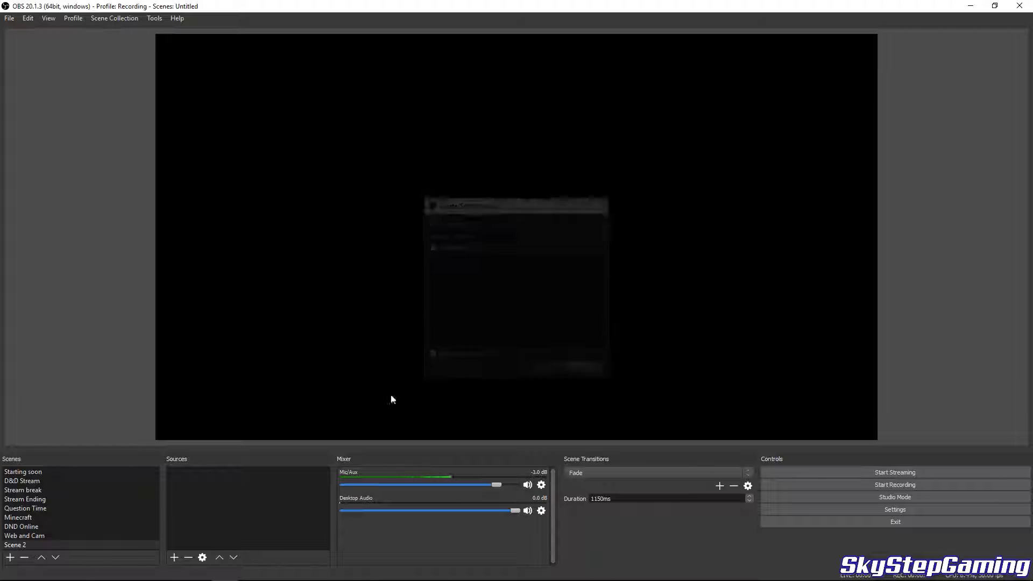
Add a new Game Capture source to Scene 2 and check its modes, keeping Capture any fullscreen application.
{"action": "right_click", "coordinate": [242, 480]}
{"action": "mouse_move", "coordinate": [275, 486]}
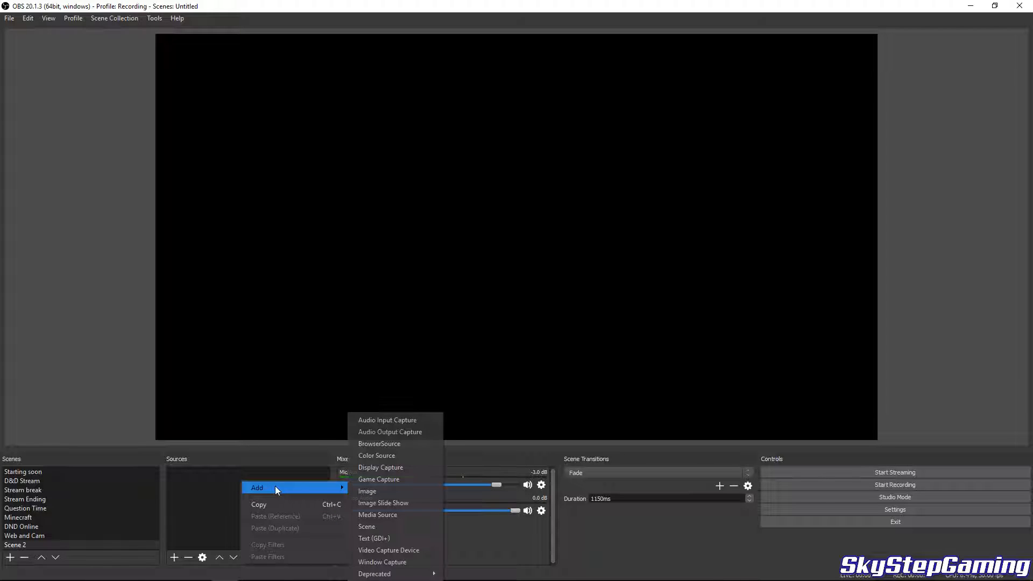
{"action": "left_click", "coordinate": [418, 477]}
{"action": "left_click", "coordinate": [551, 369]}
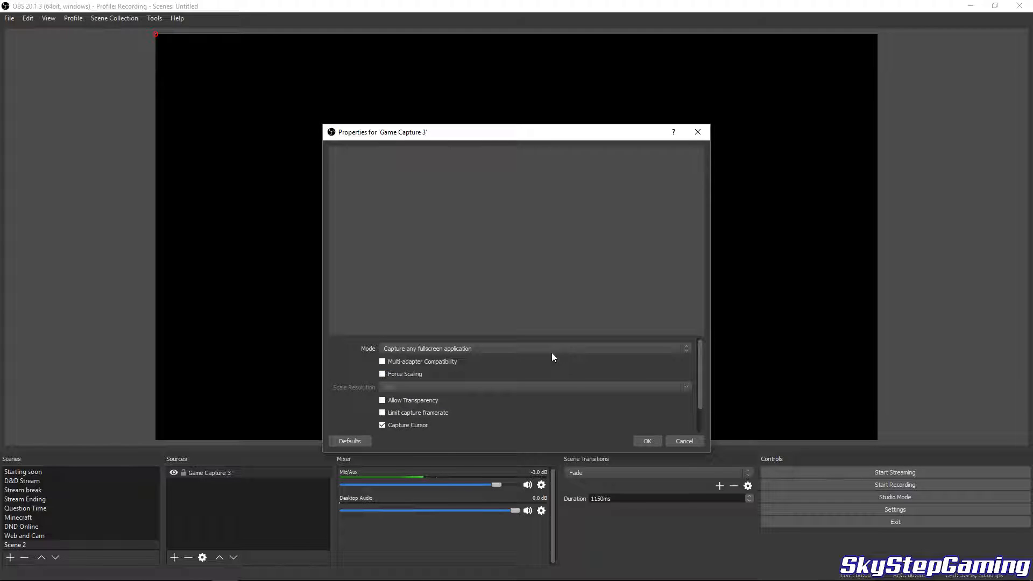
{"action": "left_click_drag", "start_coordinate": [700, 395], "coordinate": [696, 362]}
{"action": "left_click", "coordinate": [601, 346]}
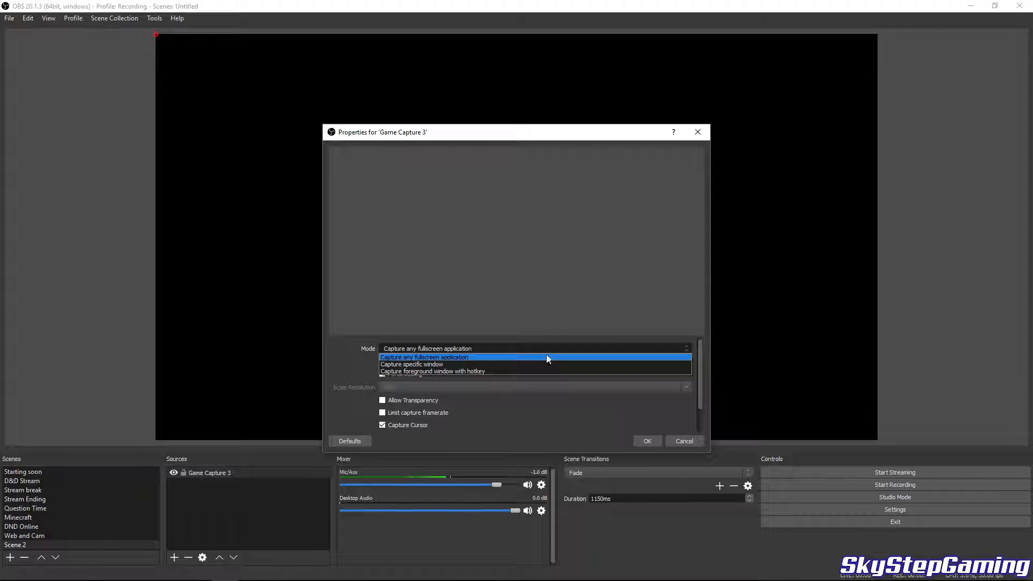
{"action": "left_click", "coordinate": [510, 357]}
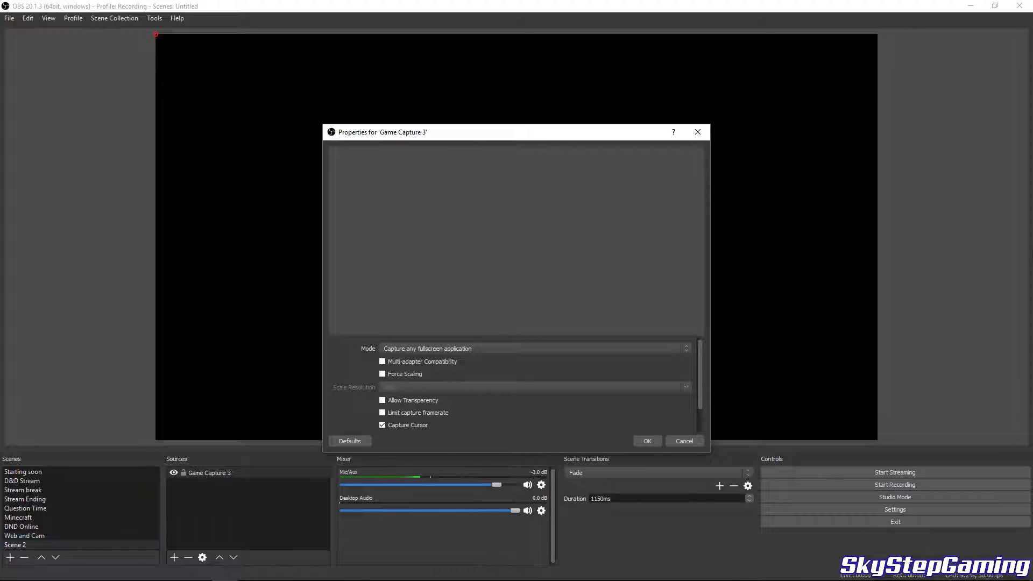
Try the game capture's Capture specific window mode with the OBS 20.1.3 window, and clear the window choice.
{"action": "left_click", "coordinate": [430, 350]}
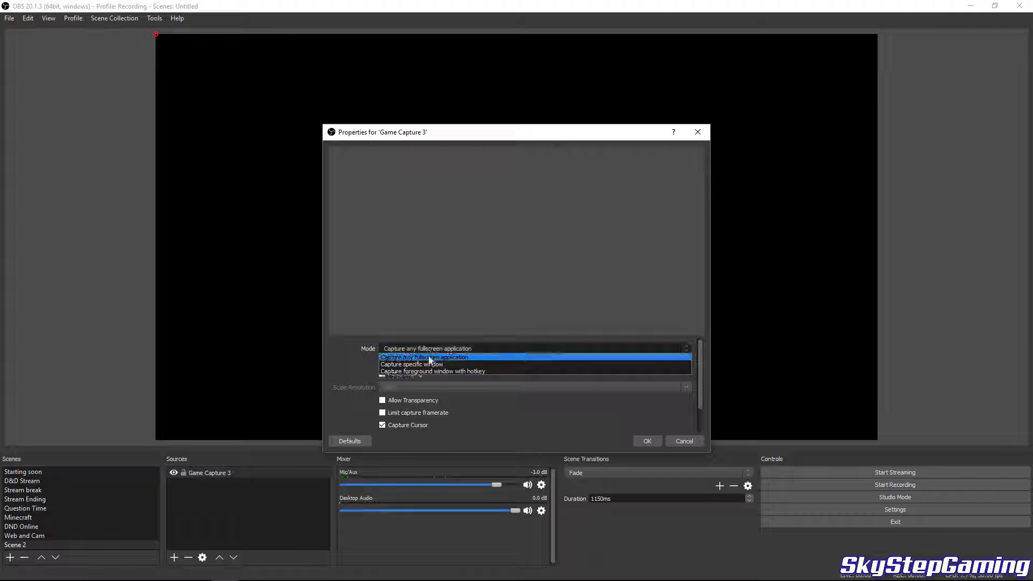
{"action": "left_click", "coordinate": [438, 364]}
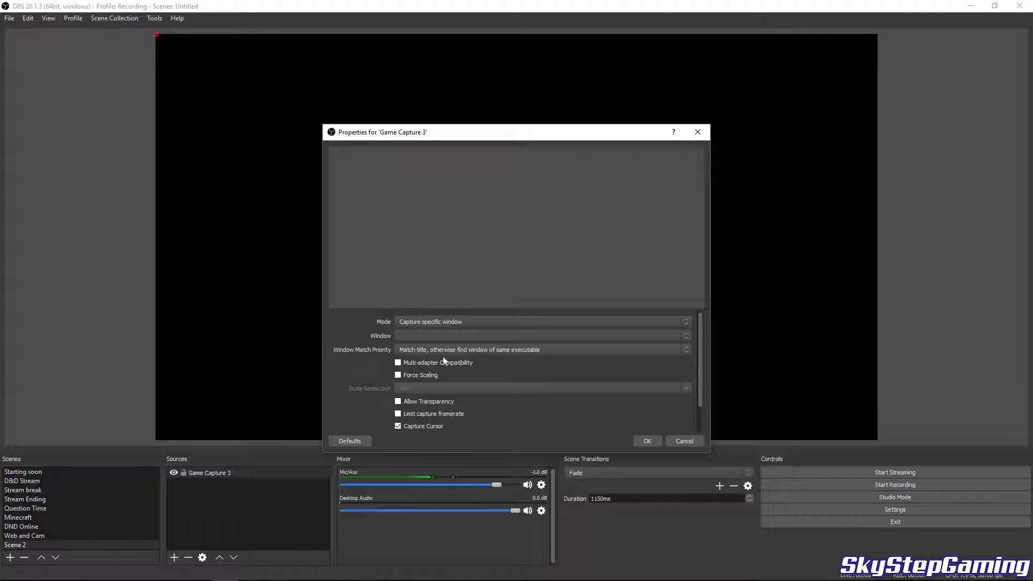
{"action": "left_click", "coordinate": [681, 336]}
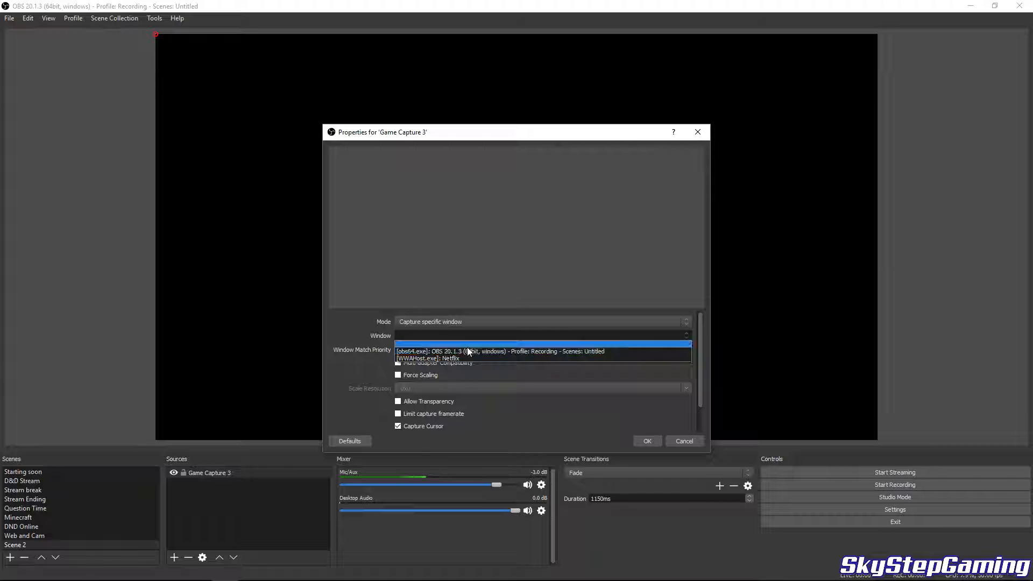
{"action": "left_click", "coordinate": [471, 350]}
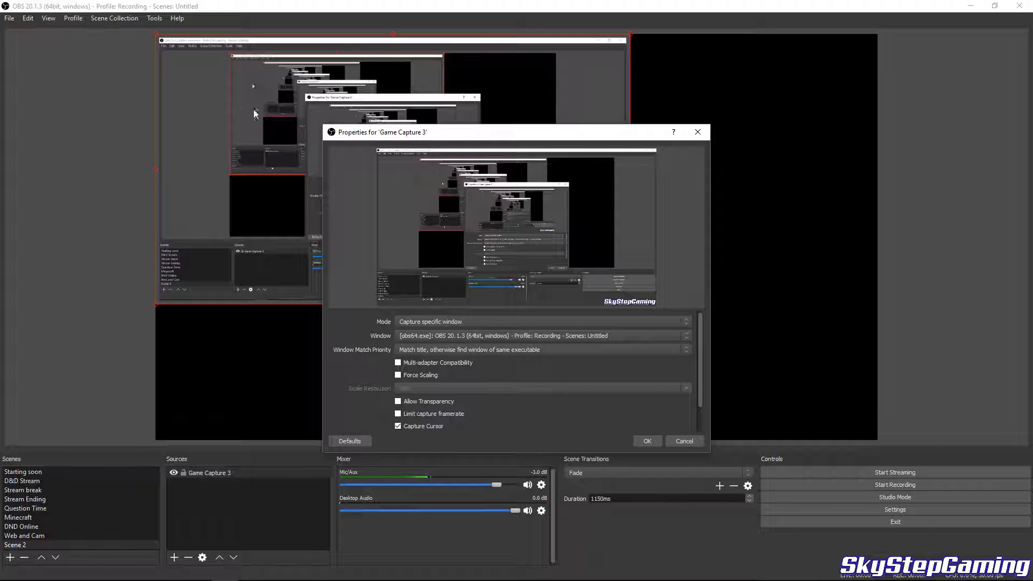
{"action": "left_click", "coordinate": [689, 335]}
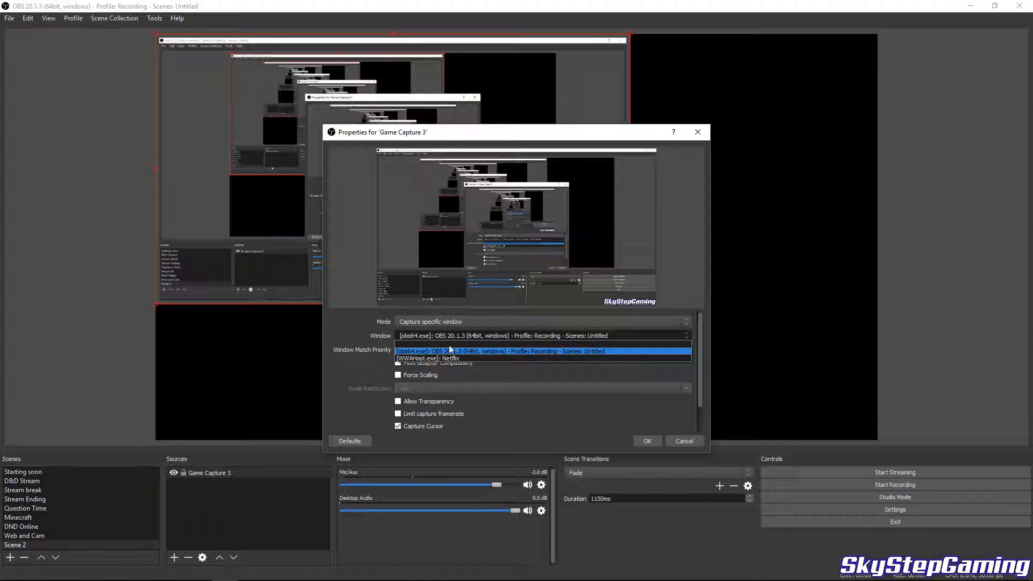
{"action": "left_click", "coordinate": [449, 358]}
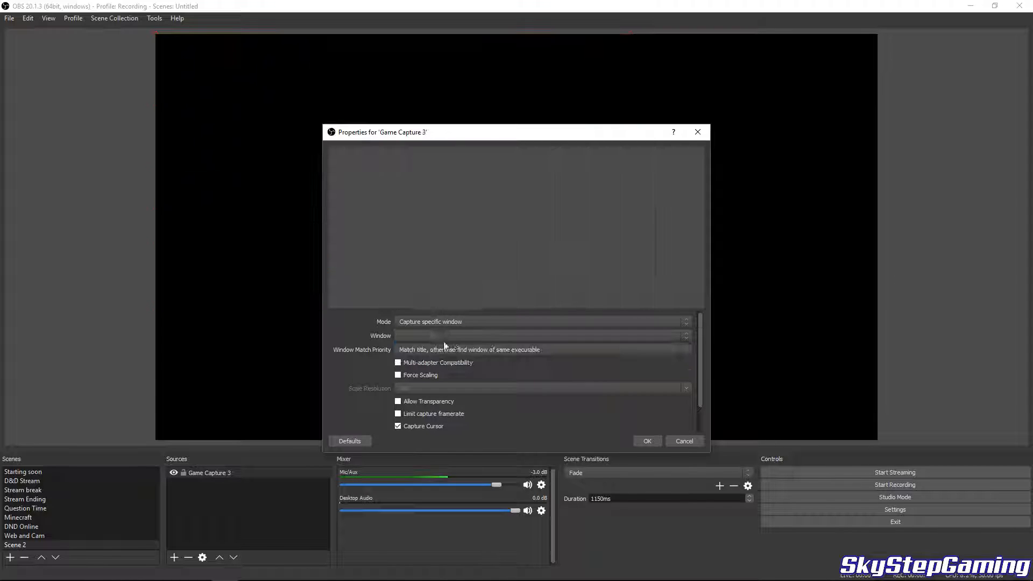
Try the Capture foreground window with hotkey mode, return to Capture any fullscreen application, and cancel the game capture's properties.
{"action": "left_click", "coordinate": [686, 325]}
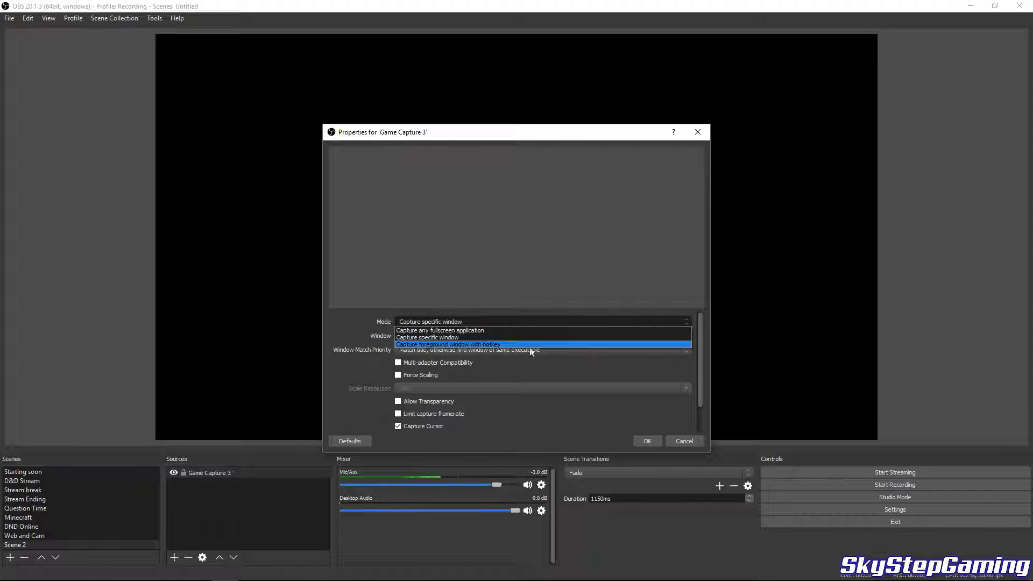
{"action": "left_click", "coordinate": [444, 345]}
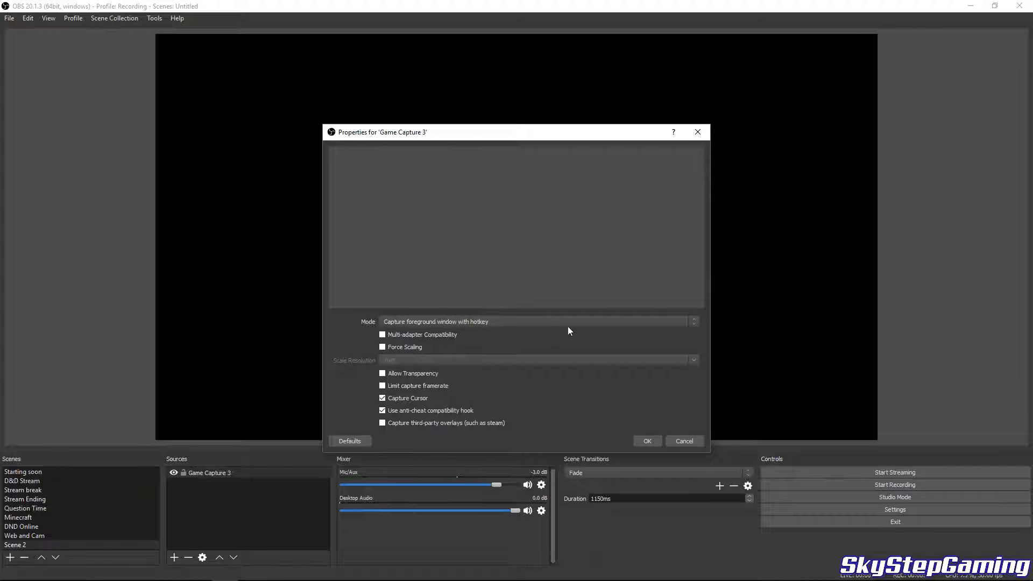
{"action": "left_click", "coordinate": [692, 323]}
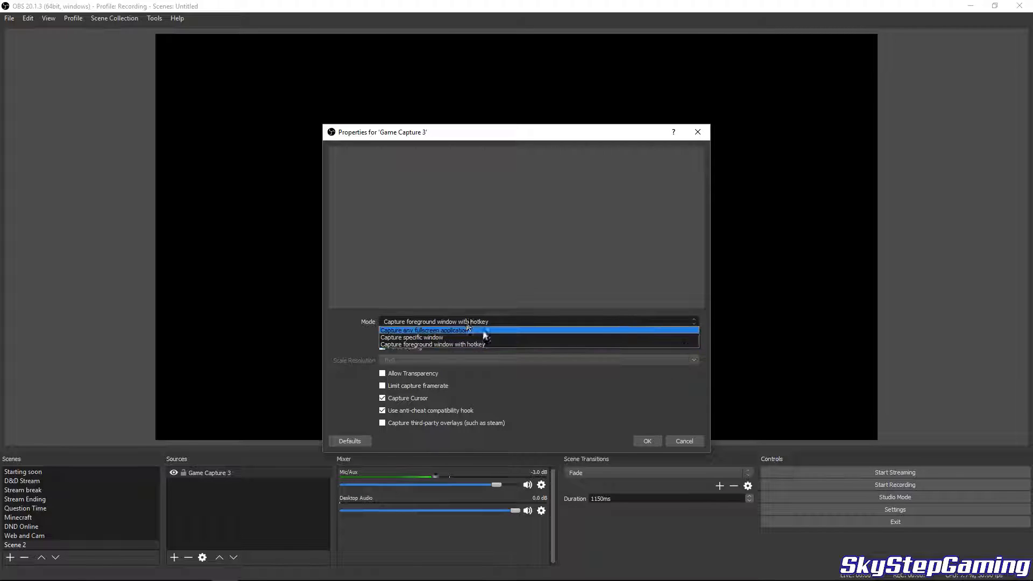
{"action": "left_click", "coordinate": [471, 333]}
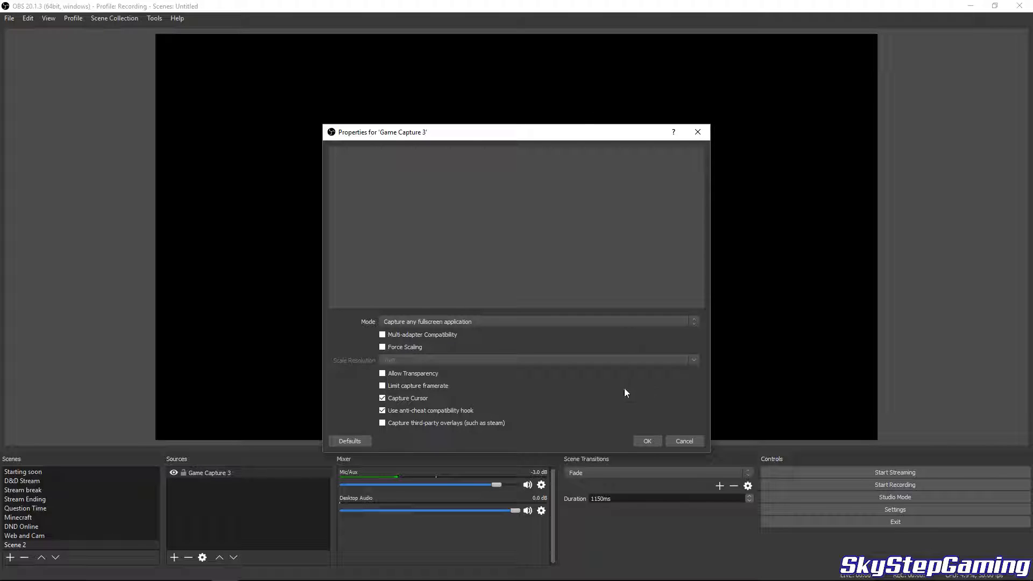
{"action": "left_click", "coordinate": [691, 441]}
Remove the Game Capture source from Scene 2.
{"action": "right_click", "coordinate": [235, 474]}
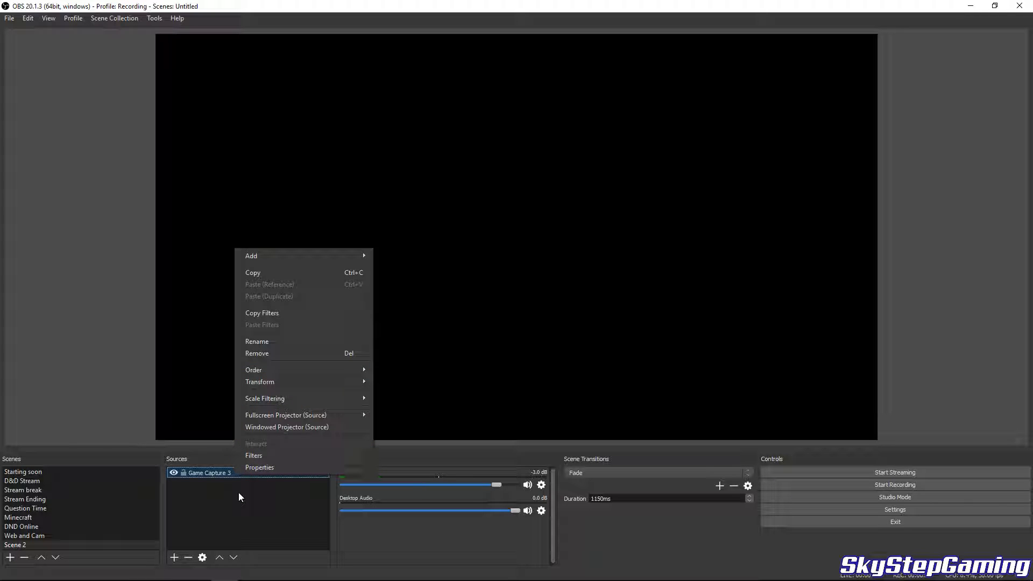
{"action": "left_click", "coordinate": [276, 355]}
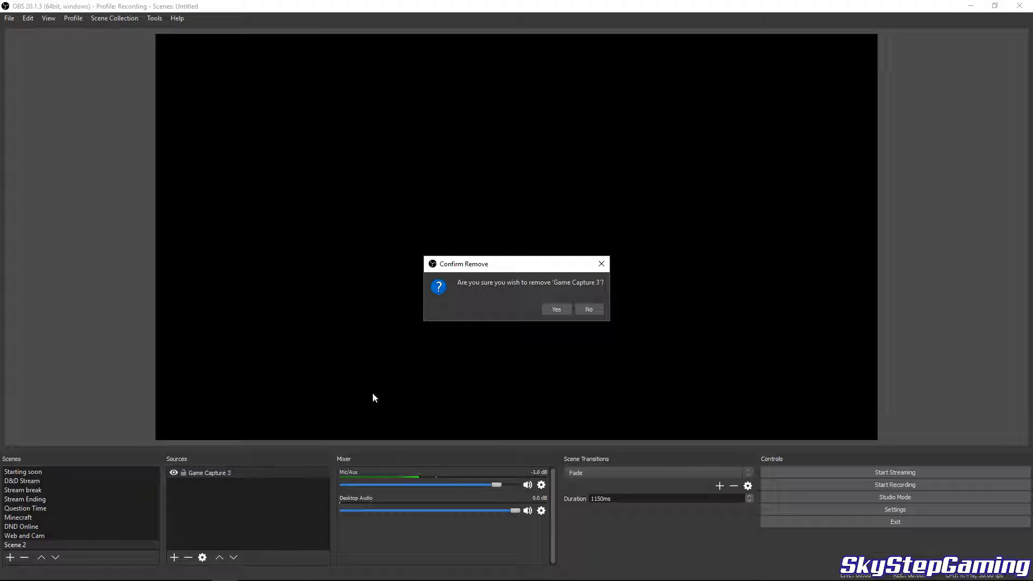
{"action": "left_click", "coordinate": [555, 307]}
Add a new Video Capture Device source to Scene 2, check Logitech HD Webcam C270 as its device, and cancel its properties.
{"action": "right_click", "coordinate": [230, 485]}
{"action": "mouse_move", "coordinate": [262, 493]}
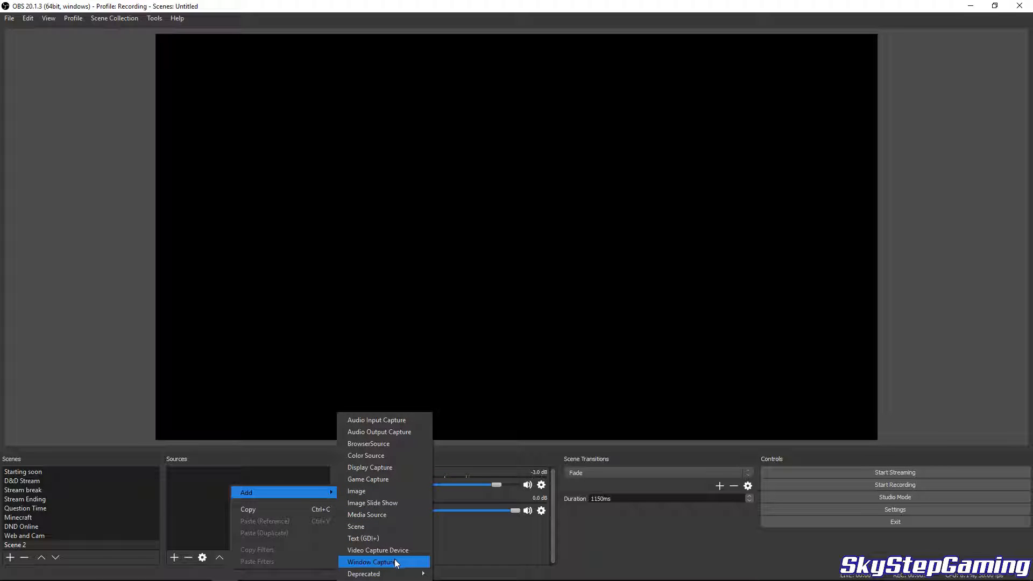
{"action": "left_click", "coordinate": [377, 550]}
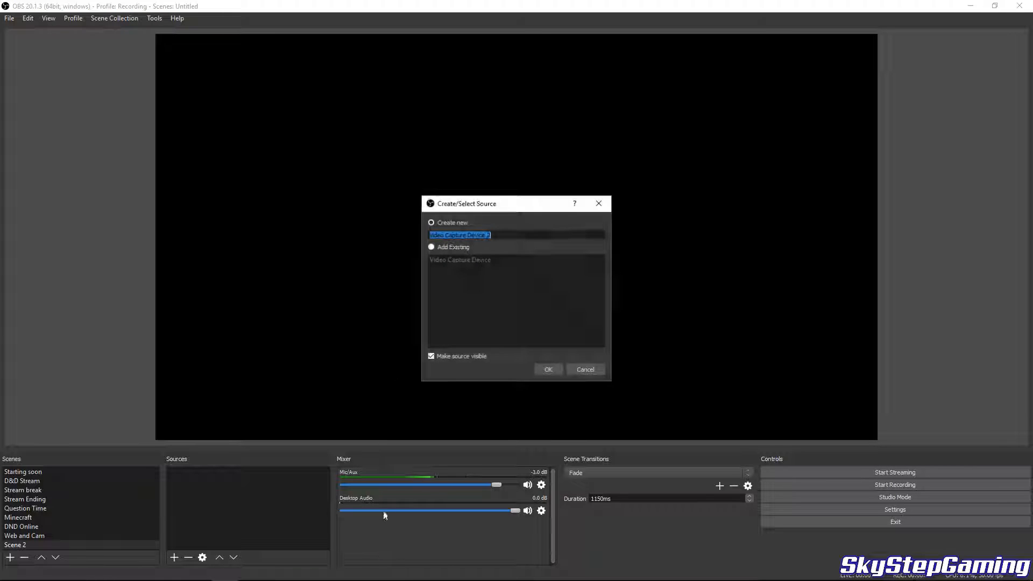
{"action": "left_click", "coordinate": [547, 369]}
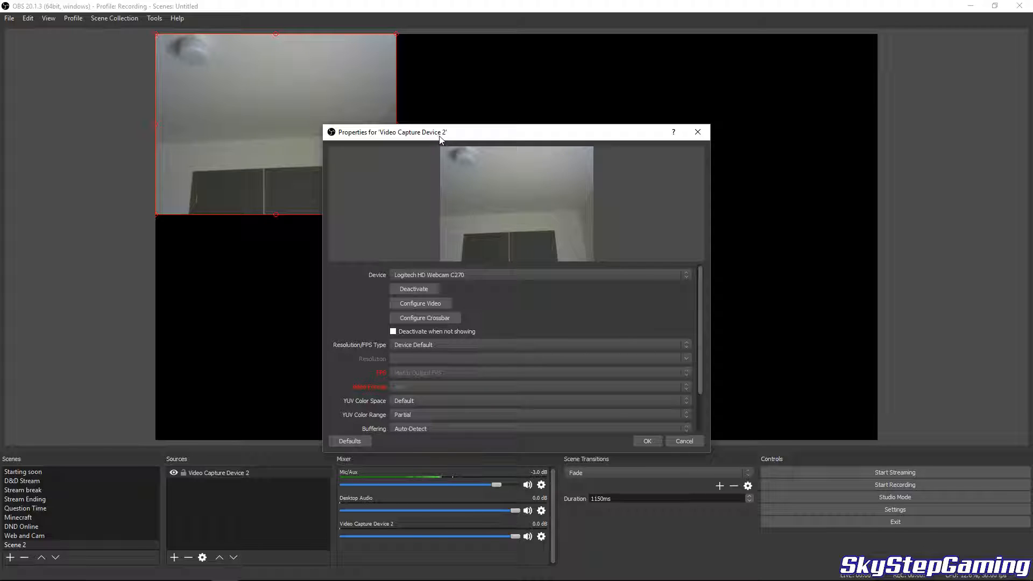
{"action": "left_click", "coordinate": [529, 275]}
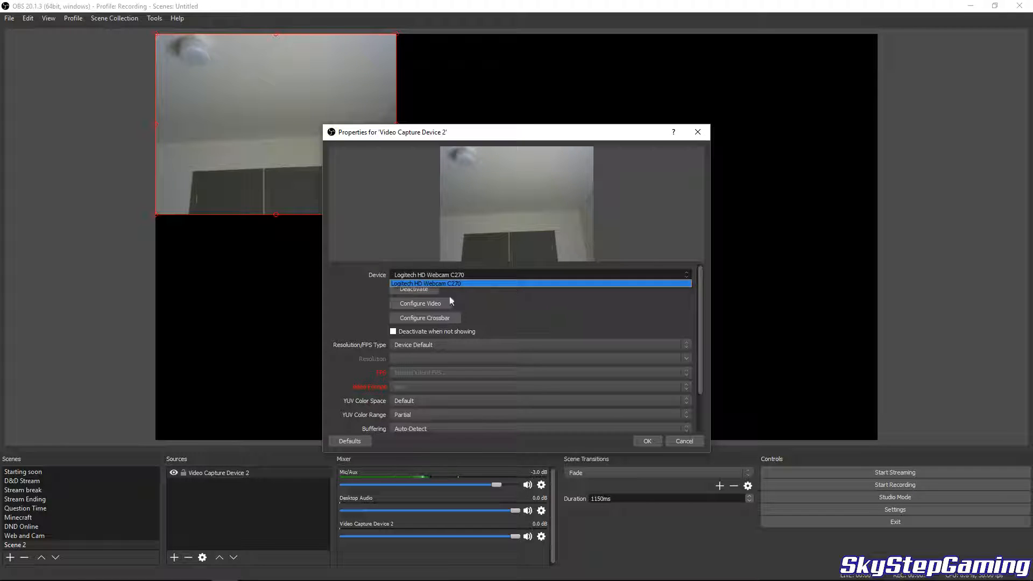
{"action": "left_click", "coordinate": [493, 278]}
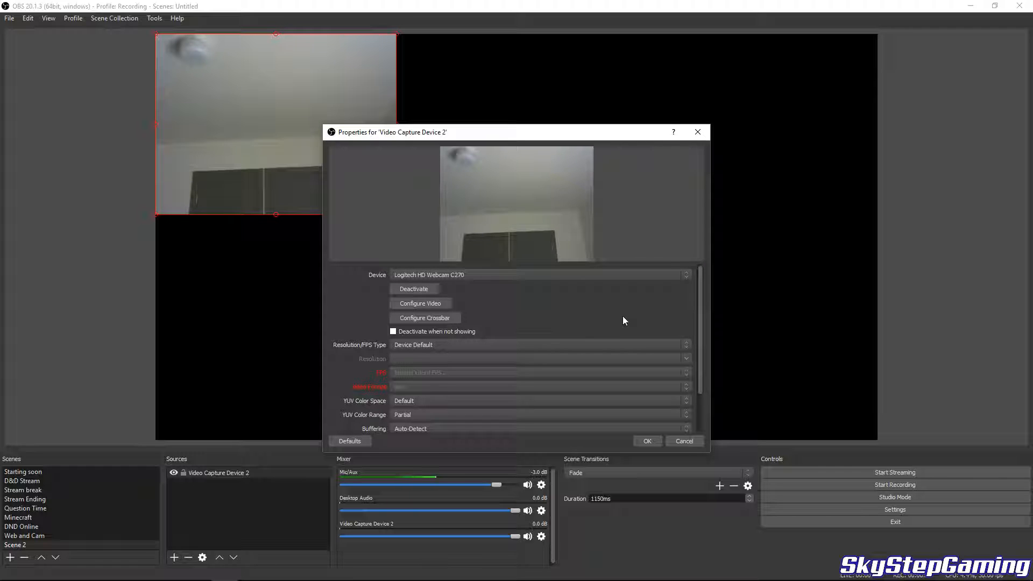
{"action": "left_click", "coordinate": [678, 442]}
Remove the Video Capture Device source from Scene 2.
{"action": "right_click", "coordinate": [278, 474]}
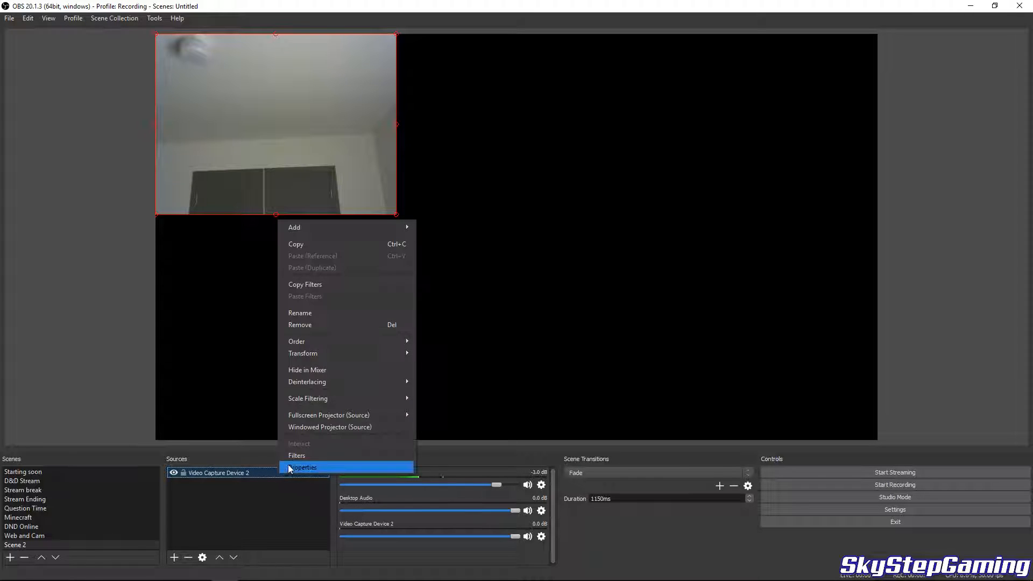
{"action": "left_click", "coordinate": [309, 324]}
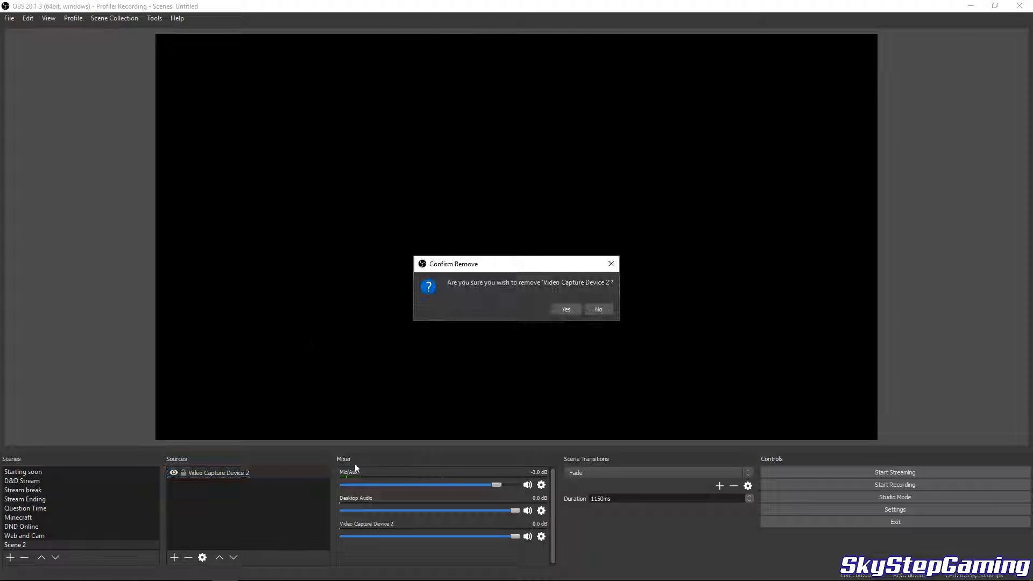
{"action": "left_click", "coordinate": [557, 311]}
Add a Window Capture source to Scene 2 that captures the OBS 20.1.3 window with the cursor included.
{"action": "right_click", "coordinate": [254, 468]}
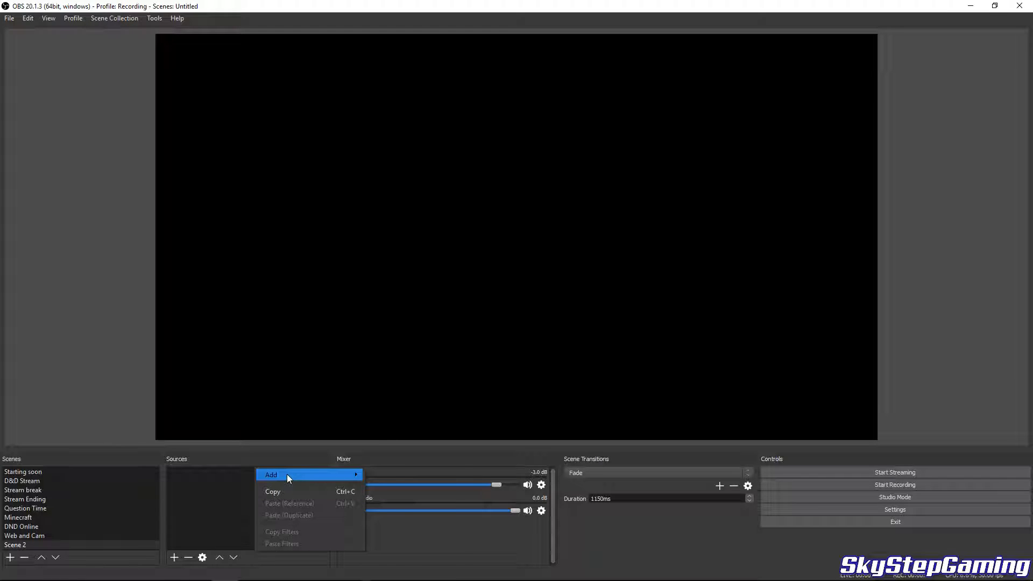
{"action": "mouse_move", "coordinate": [286, 474]}
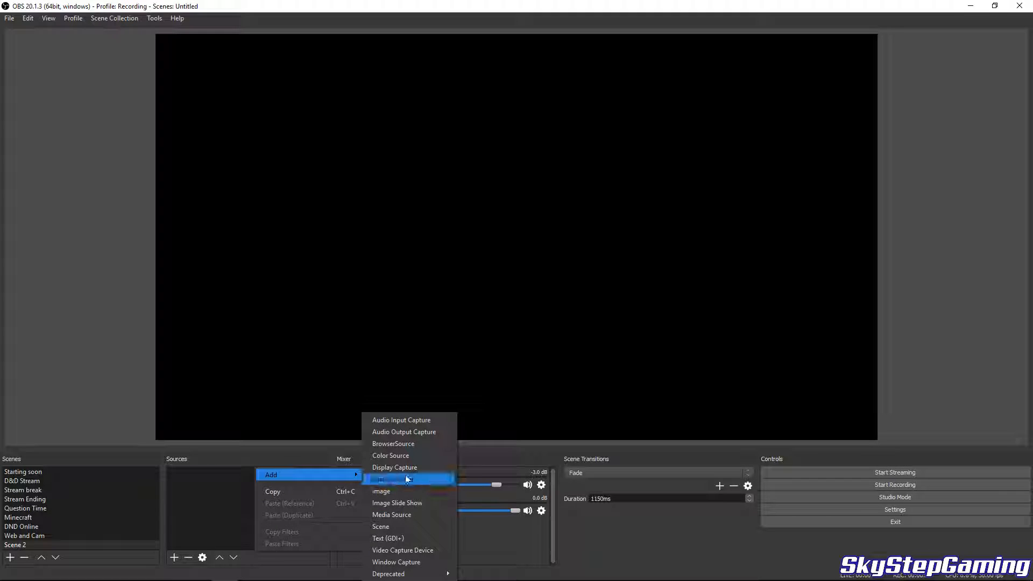
{"action": "left_click", "coordinate": [419, 562]}
{"action": "left_click", "coordinate": [549, 369]}
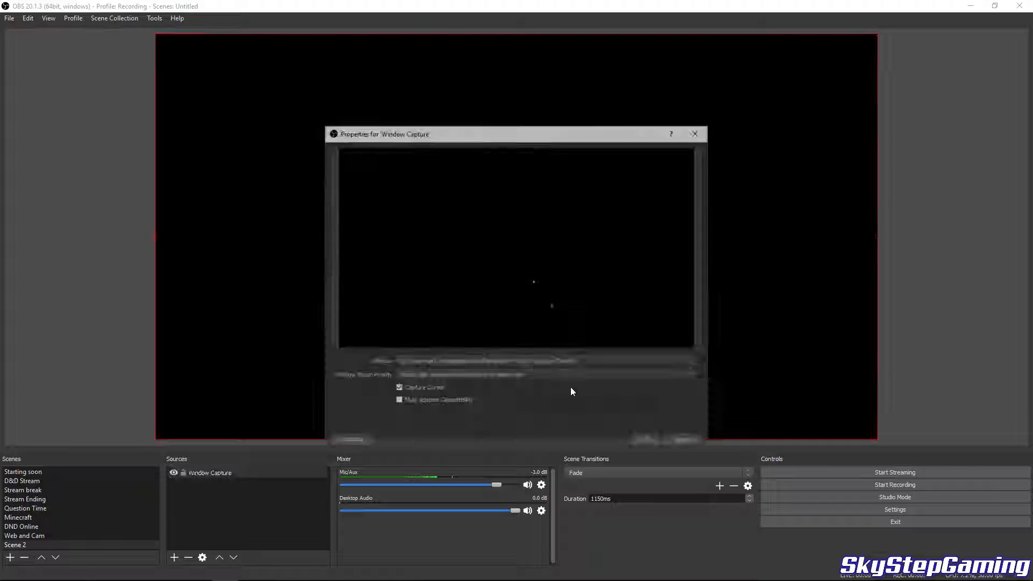
{"action": "left_click", "coordinate": [554, 360]}
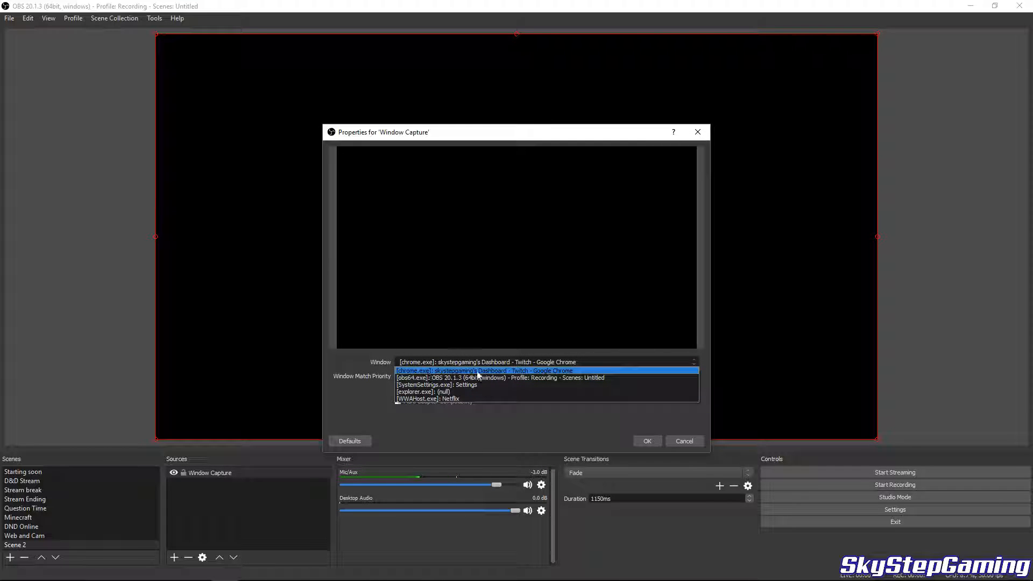
{"action": "left_click", "coordinate": [506, 371]}
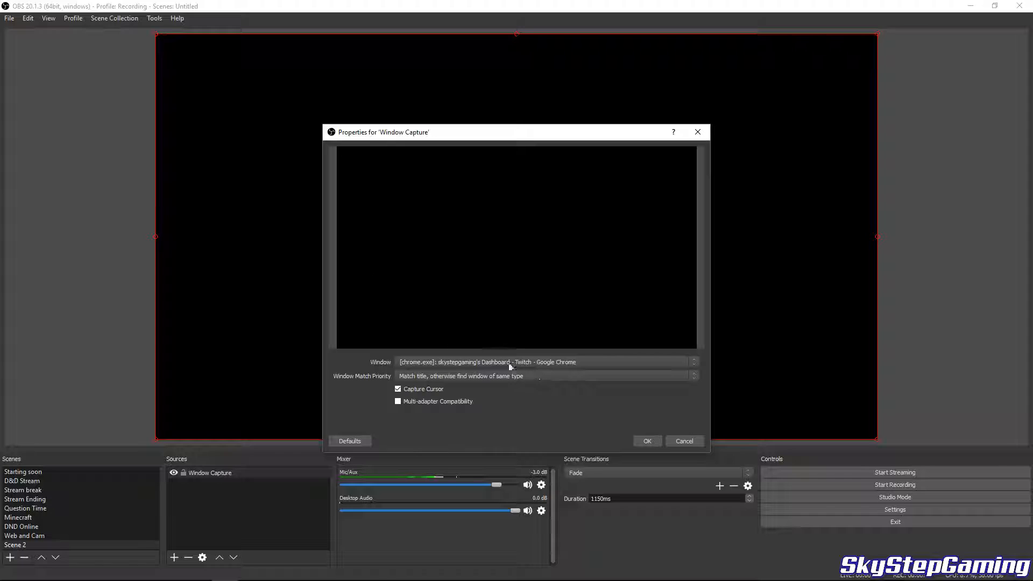
{"action": "left_click", "coordinate": [543, 363]}
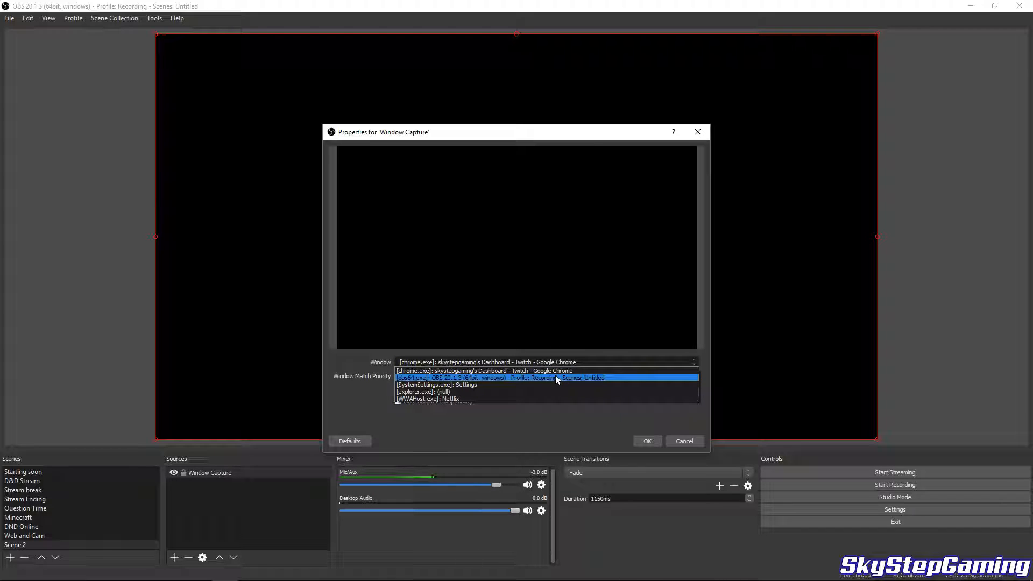
{"action": "left_click", "coordinate": [492, 379]}
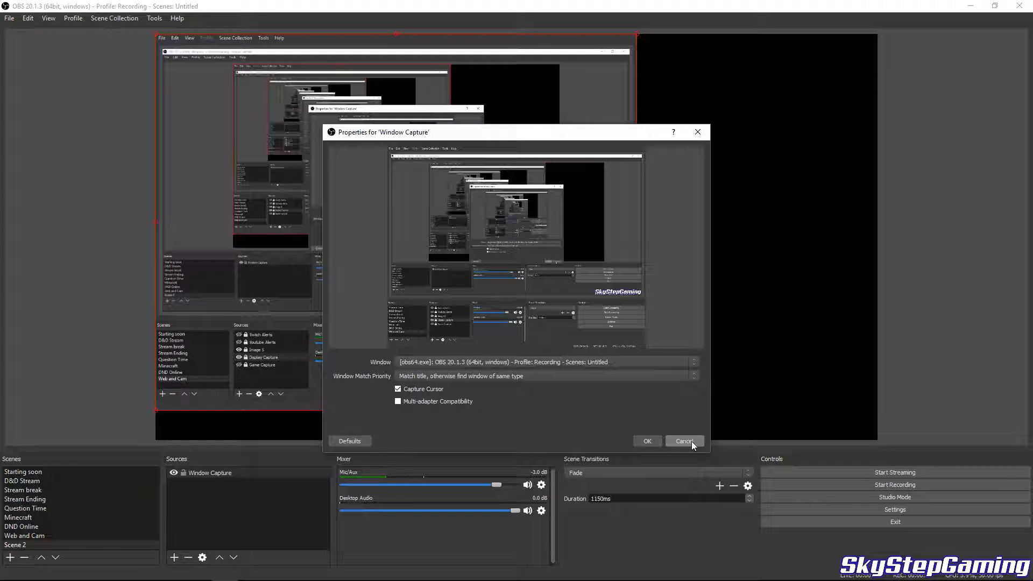
{"action": "left_click", "coordinate": [647, 441]}
Add a Video Capture Device source to Scene 2 using the Logitech HD Webcam C270.
{"action": "right_click", "coordinate": [191, 491]}
{"action": "mouse_move", "coordinate": [220, 499]}
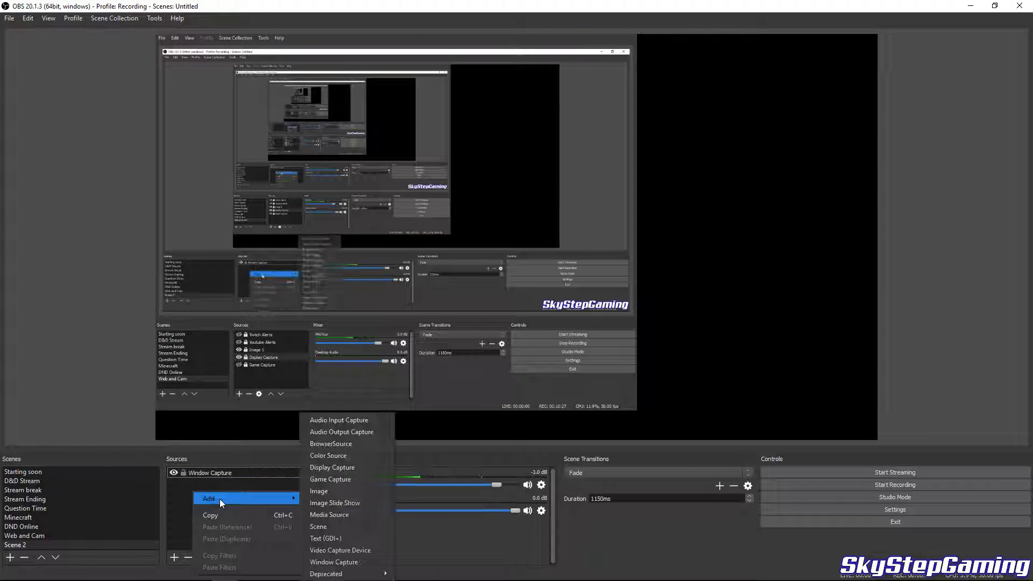
{"action": "left_click", "coordinate": [339, 549]}
{"action": "left_click", "coordinate": [549, 366]}
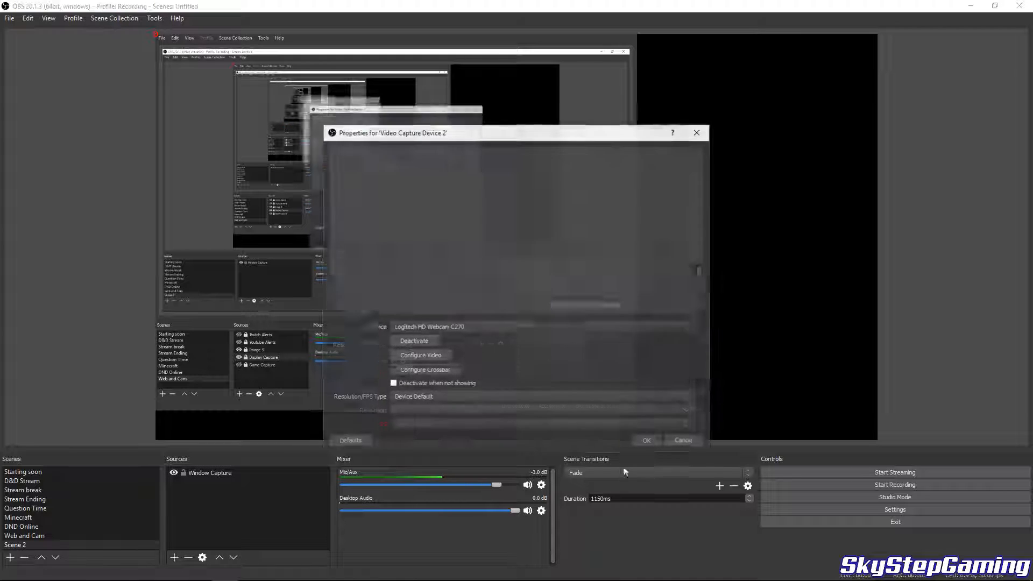
{"action": "left_click", "coordinate": [648, 440]}
Shift the window capture rightward, try Video Capture Device 2 beneath Window Capture in the source order, and restore the webcam on top.
{"action": "left_click_drag", "start_coordinate": [530, 160], "coordinate": [740, 189]}
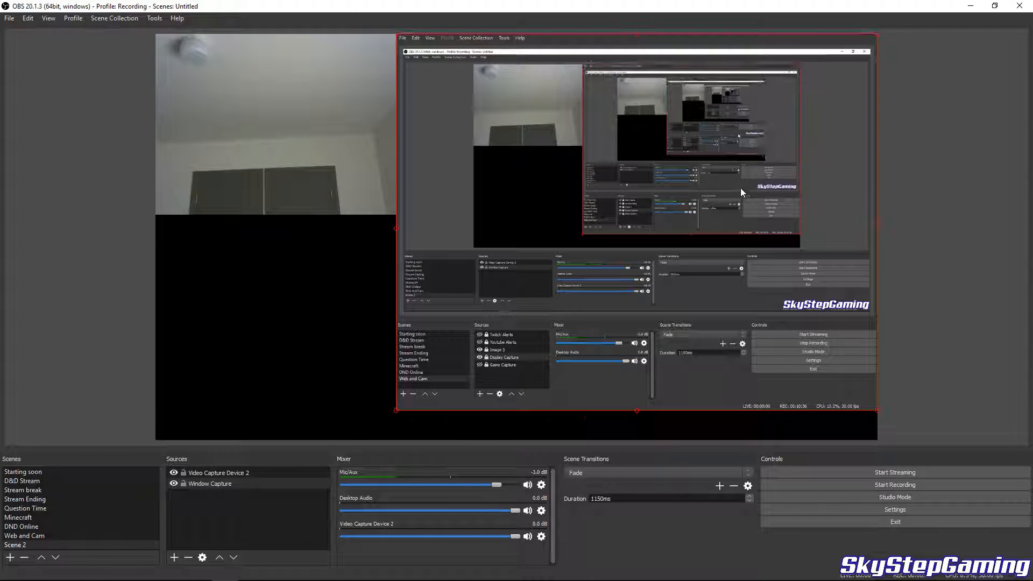
{"action": "left_click_drag", "start_coordinate": [249, 472], "coordinate": [247, 484]}
{"action": "left_click_drag", "start_coordinate": [649, 239], "coordinate": [594, 241]}
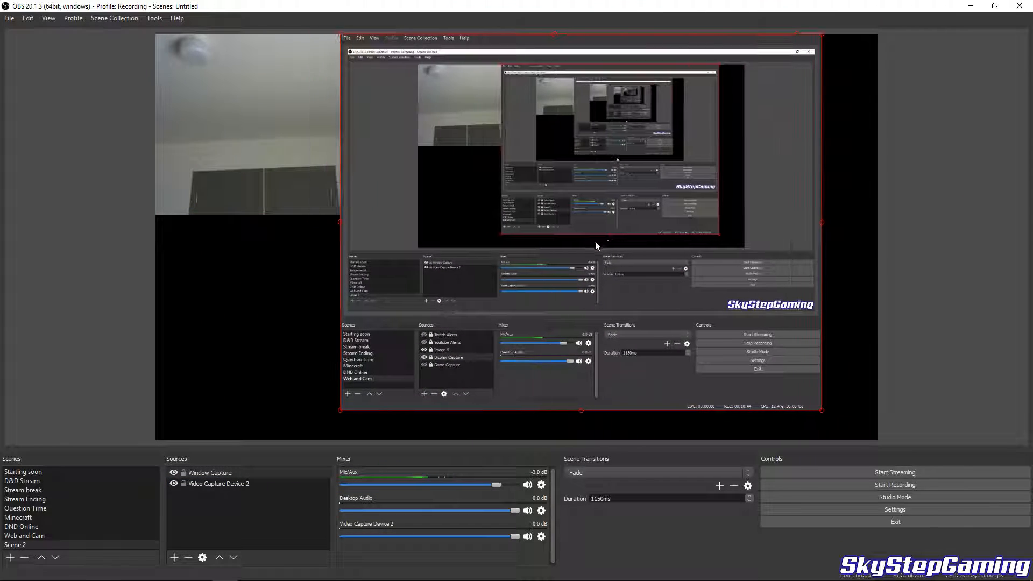
{"action": "left_click", "coordinate": [253, 482]}
{"action": "left_click_drag", "start_coordinate": [253, 482], "coordinate": [257, 467]}
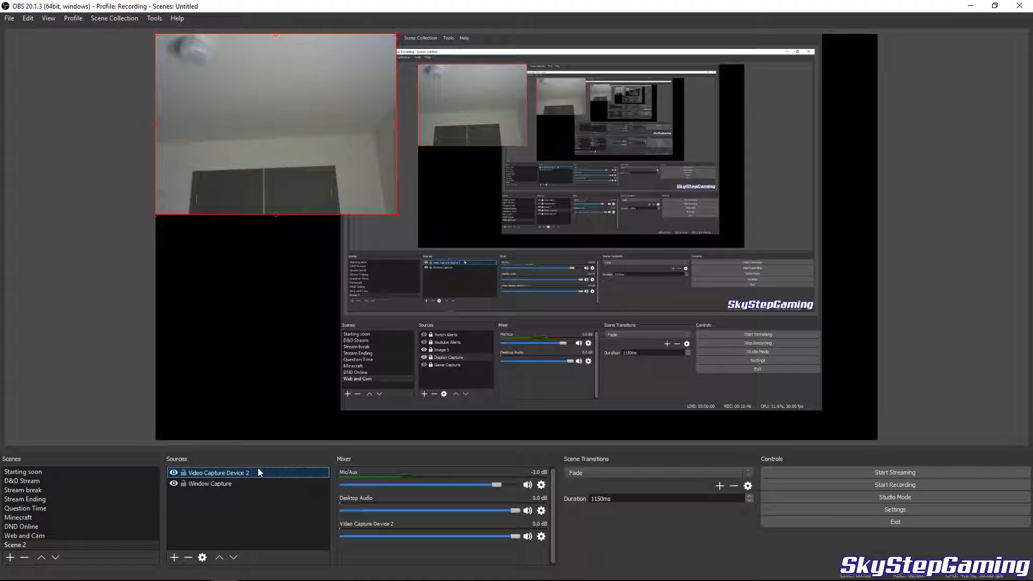
Reposition the window capture on the canvas and apply Fit to screen to it.
{"action": "left_click_drag", "start_coordinate": [709, 144], "coordinate": [712, 173]}
{"action": "left_click_drag", "start_coordinate": [618, 192], "coordinate": [602, 173]}
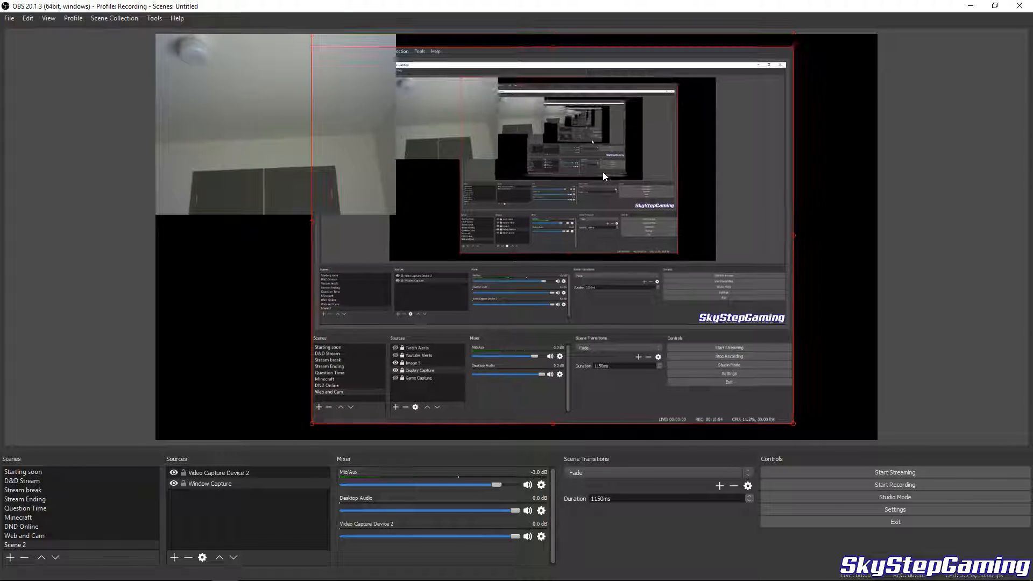
{"action": "right_click", "coordinate": [582, 213]}
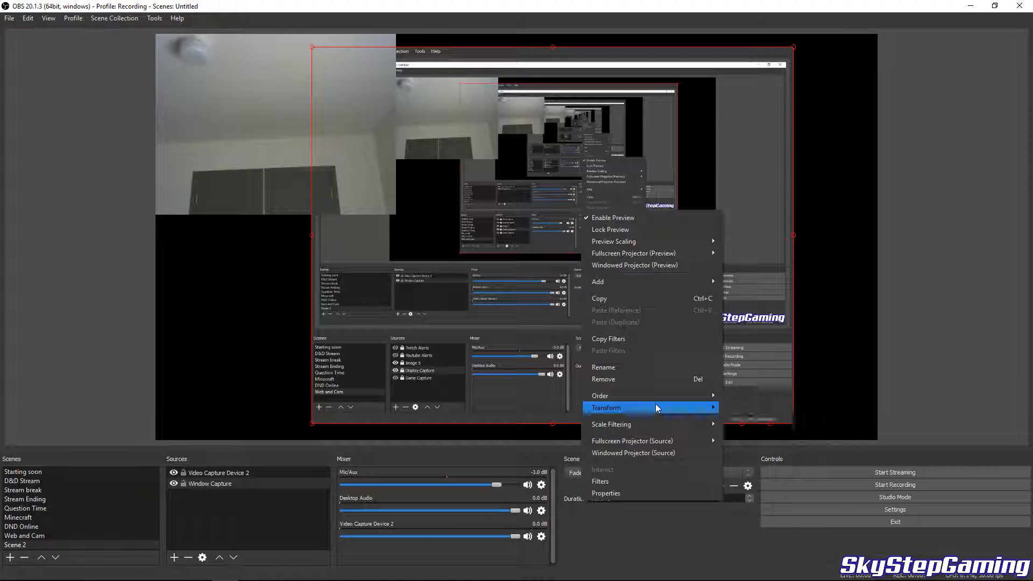
{"action": "mouse_move", "coordinate": [655, 404]}
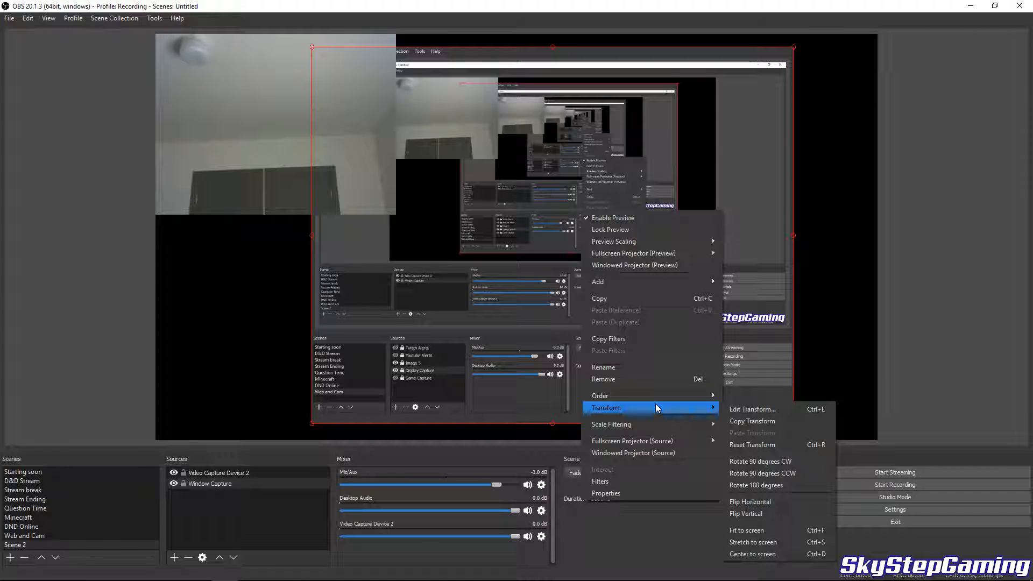
{"action": "left_click", "coordinate": [754, 530]}
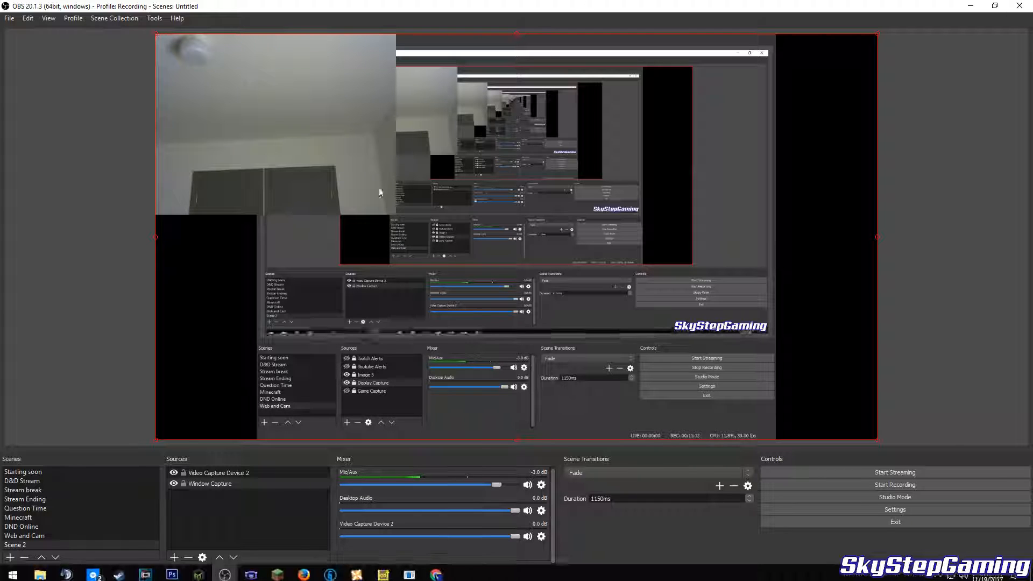
Shrink the webcam feed and place it in the canvas's upper-left corner.
{"action": "left_click", "coordinate": [278, 134]}
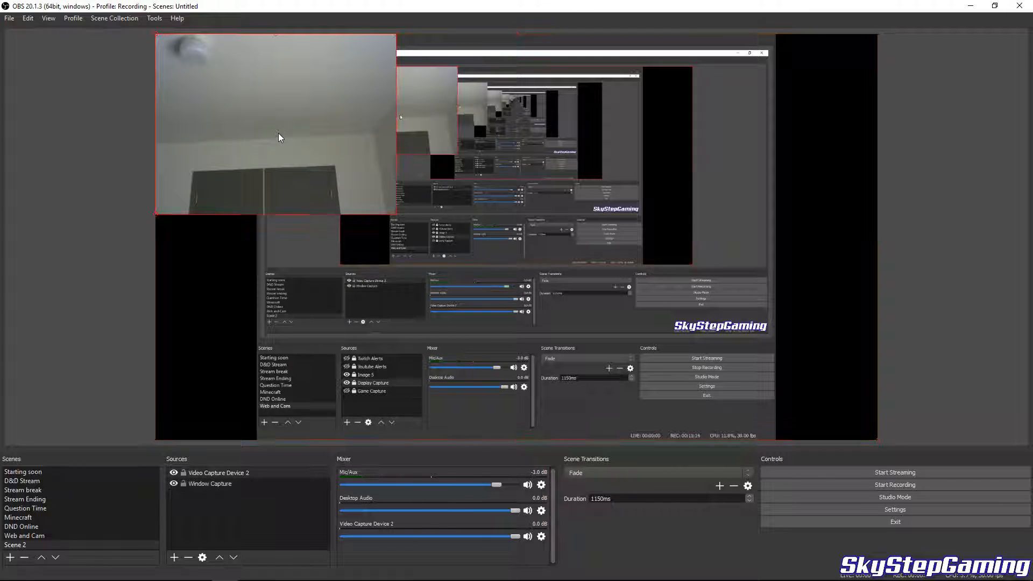
{"action": "right_click", "coordinate": [279, 135]}
{"action": "left_click", "coordinate": [431, 21]}
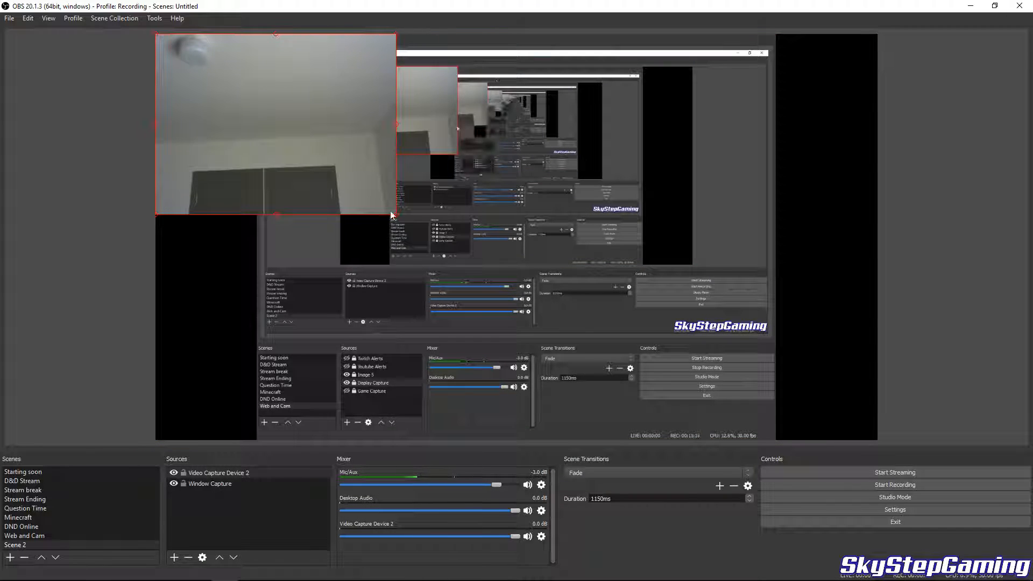
{"action": "left_click_drag", "start_coordinate": [396, 215], "coordinate": [371, 196]}
{"action": "left_click_drag", "start_coordinate": [358, 154], "coordinate": [217, 83]}
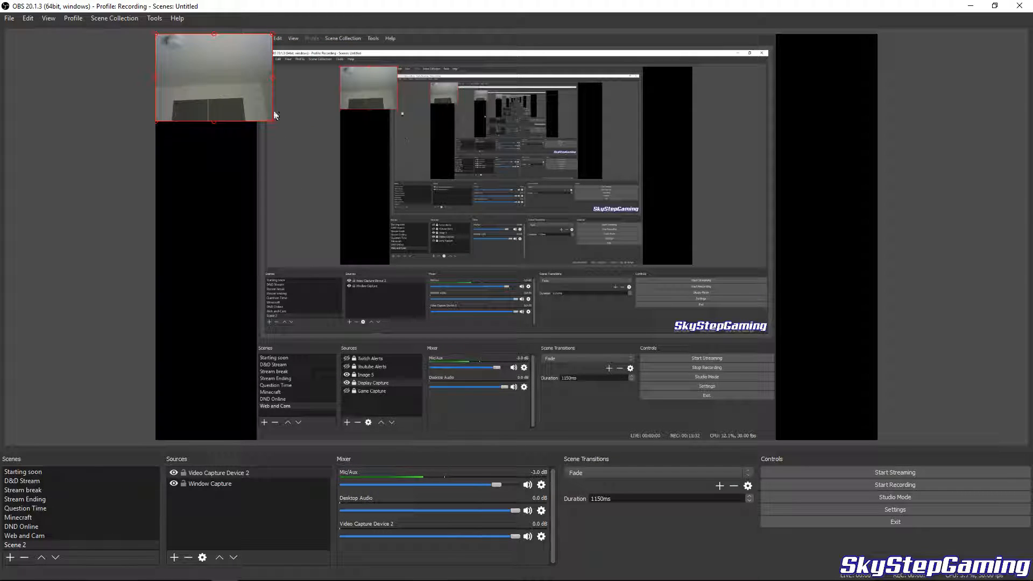
Apply the Fit to screen transform to the webcam feed.
{"action": "right_click", "coordinate": [263, 97]}
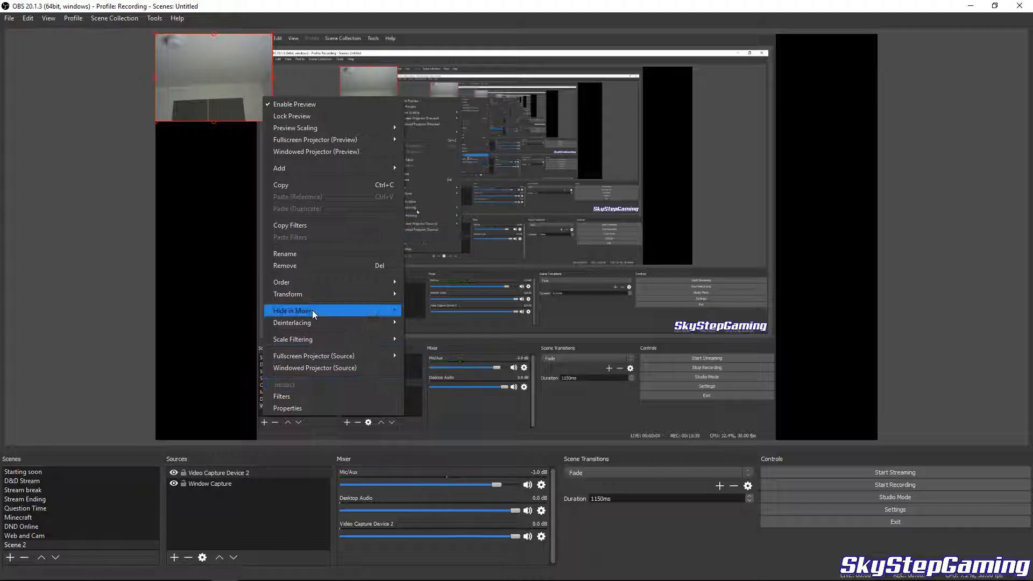
{"action": "mouse_move", "coordinate": [324, 298]}
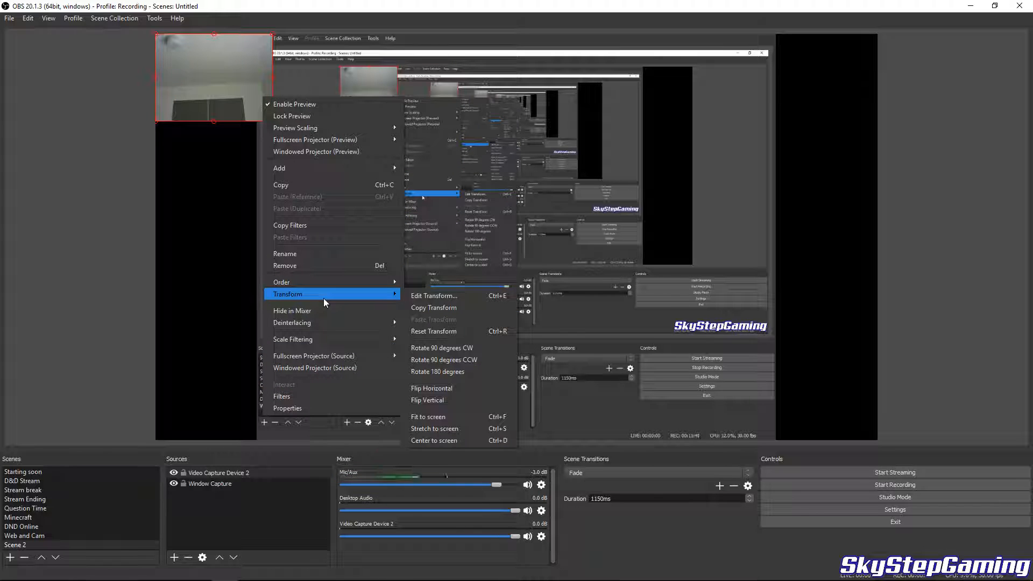
{"action": "left_click", "coordinate": [451, 416]}
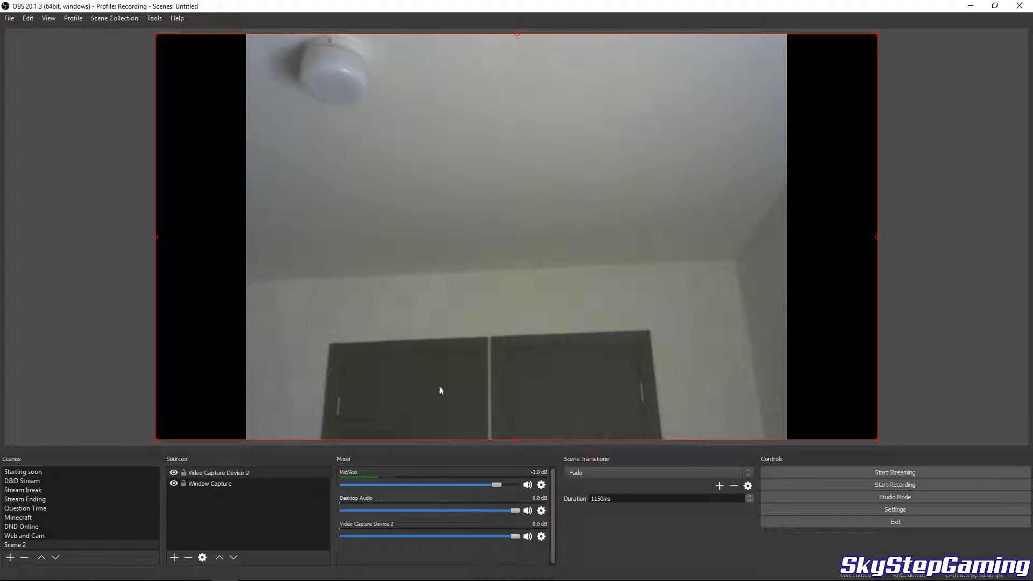
{"action": "right_click", "coordinate": [565, 184]}
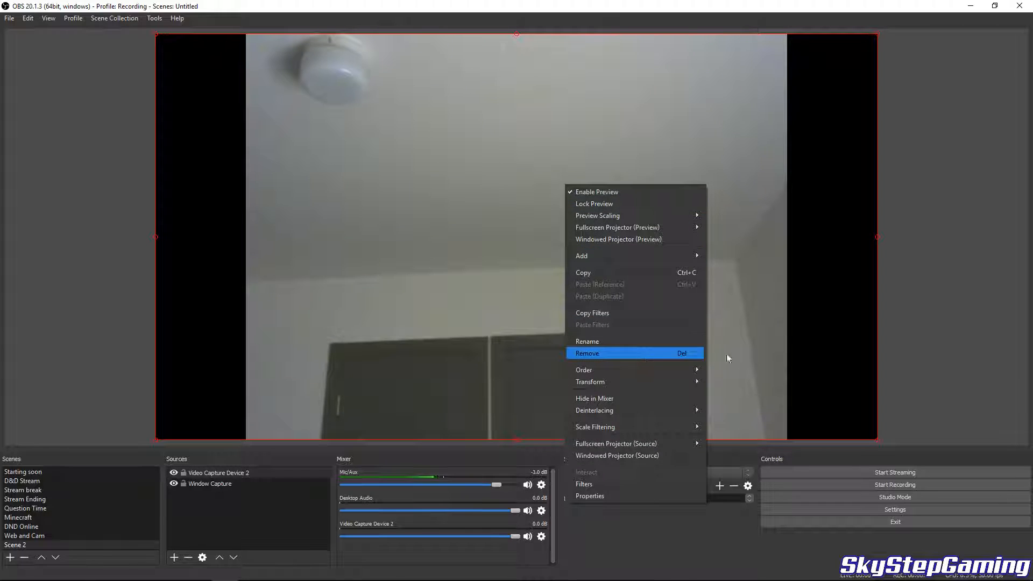
{"action": "left_click", "coordinate": [924, 453]}
Shrink the window capture and the webcam feed toward the canvas's upper-left corner, and move the window capture to the lower right.
{"action": "left_click_drag", "start_coordinate": [157, 35], "coordinate": [666, 357]}
{"action": "left_click", "coordinate": [766, 376]}
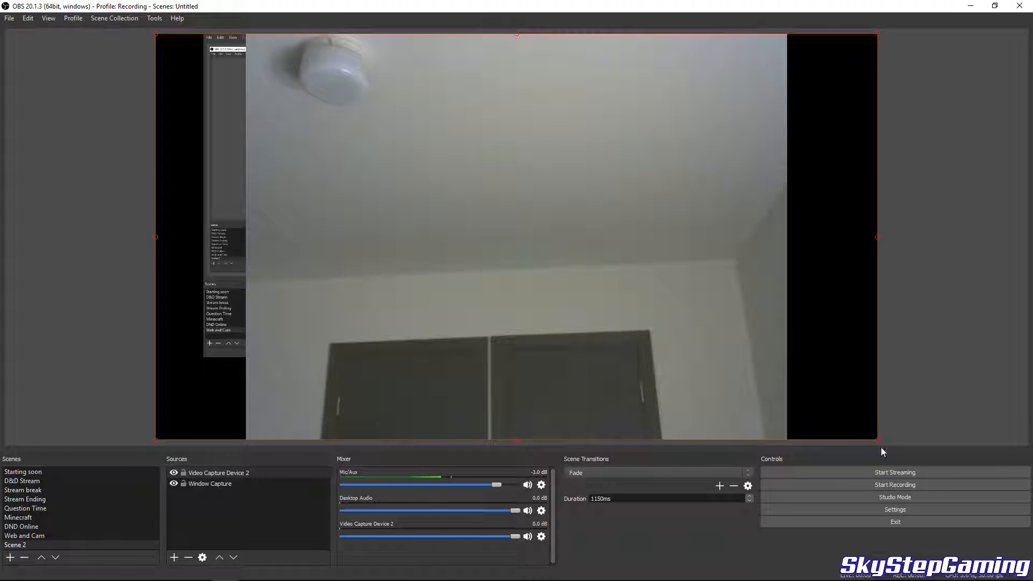
{"action": "left_click", "coordinate": [880, 443]}
{"action": "left_click", "coordinate": [660, 313]}
{"action": "left_click_drag", "start_coordinate": [877, 440], "coordinate": [308, 168]}
{"action": "left_click_drag", "start_coordinate": [425, 214], "coordinate": [588, 277]}
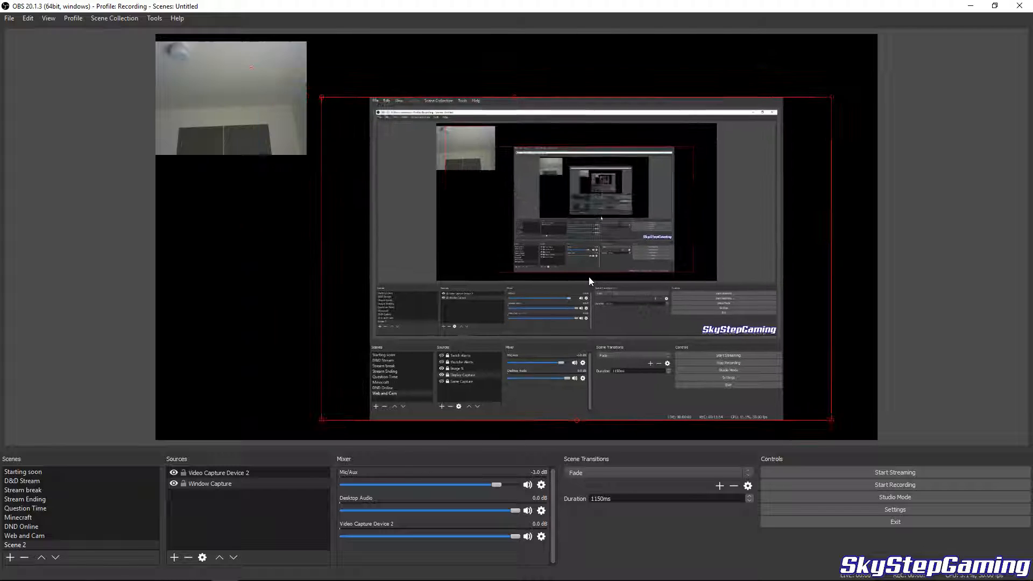
Reshape the webcam's bounding box in the canvas's upper-left corner to match the picture's proportions.
{"action": "left_click", "coordinate": [150, 55]}
{"action": "left_click", "coordinate": [190, 88]}
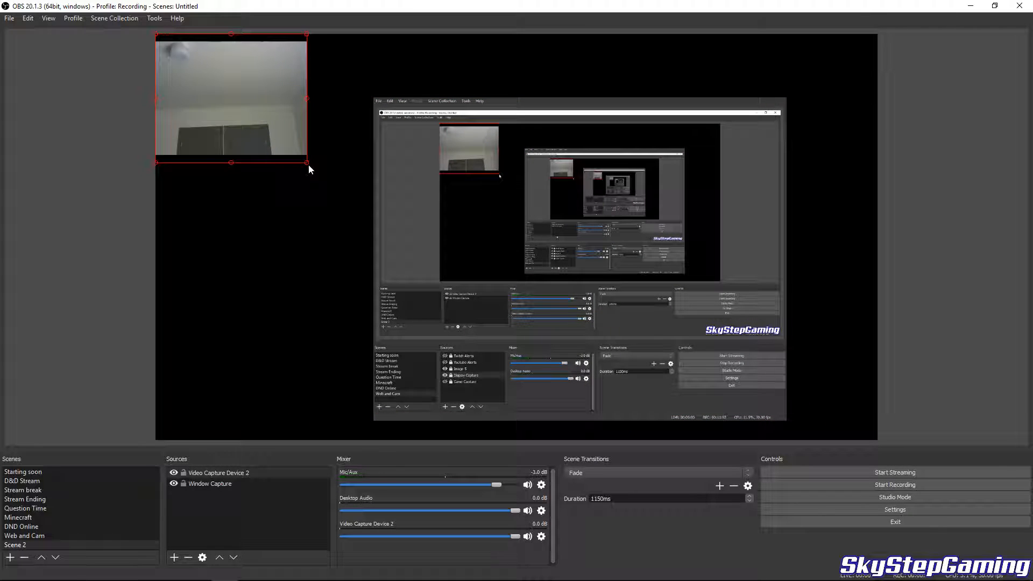
{"action": "mouse_move", "coordinate": [309, 166]}
{"action": "left_mouse_down"}
{"action": "mouse_move", "coordinate": [323, 152]}
{"action": "mouse_move", "coordinate": [253, 104]}
{"action": "mouse_move", "coordinate": [322, 161]}
{"action": "left_mouse_up"}
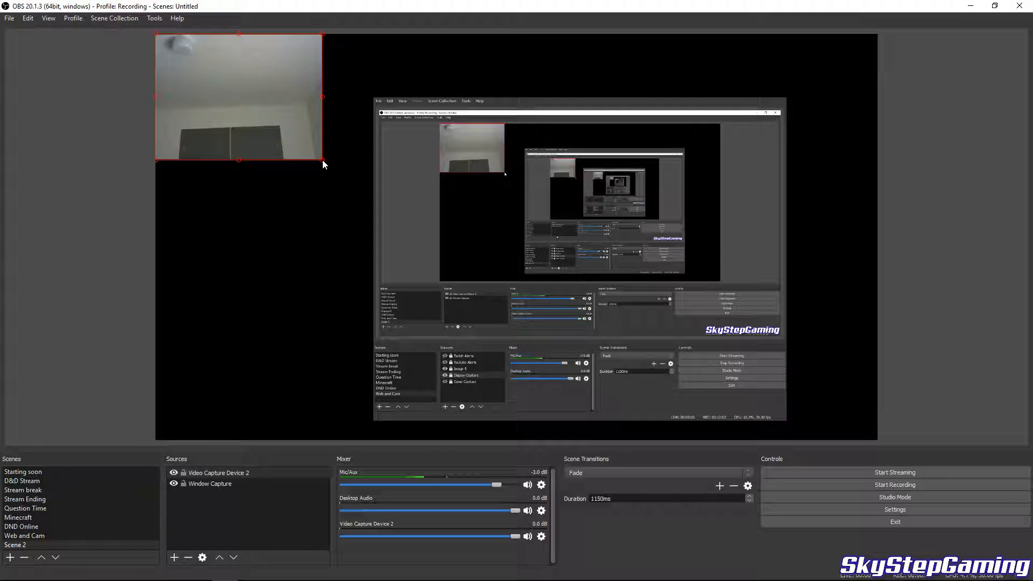
Move the window capture to the canvas's bottom edge, roughly centred and with its frame partly behind the webcam feed.
{"action": "left_click", "coordinate": [340, 268]}
{"action": "left_click", "coordinate": [270, 102]}
{"action": "left_click_drag", "start_coordinate": [640, 278], "coordinate": [613, 348]}
{"action": "right_click", "coordinate": [568, 299]}
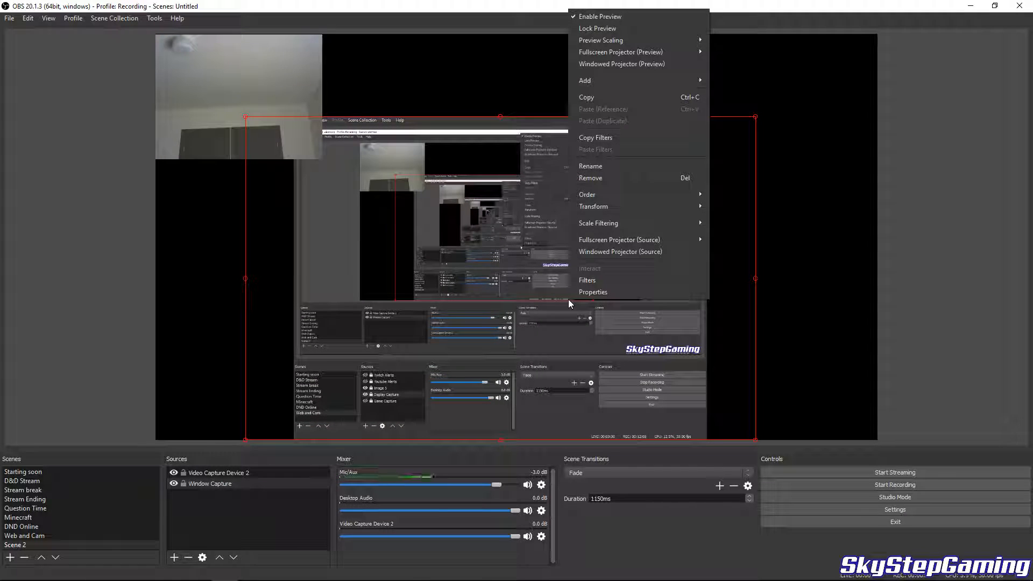
{"action": "left_click", "coordinate": [486, 321]}
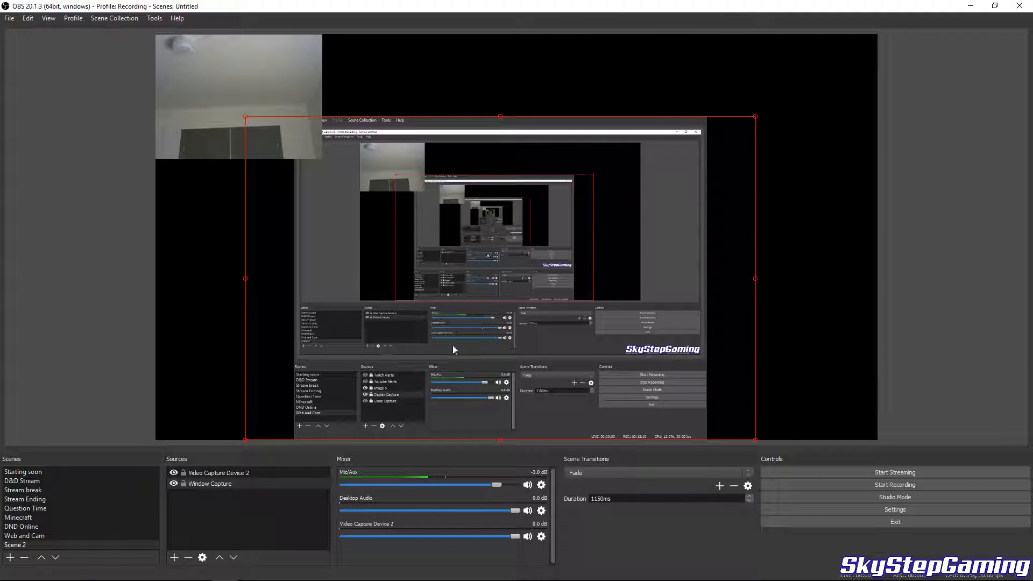
{"action": "left_click", "coordinate": [202, 518]}
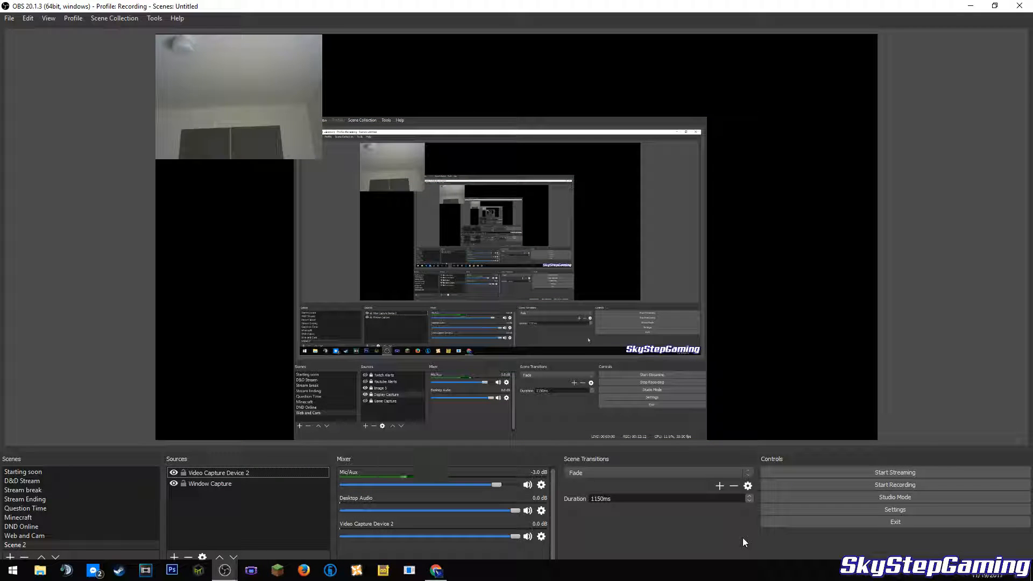
{"action": "left_click_drag", "start_coordinate": [518, 282], "coordinate": [539, 290]}
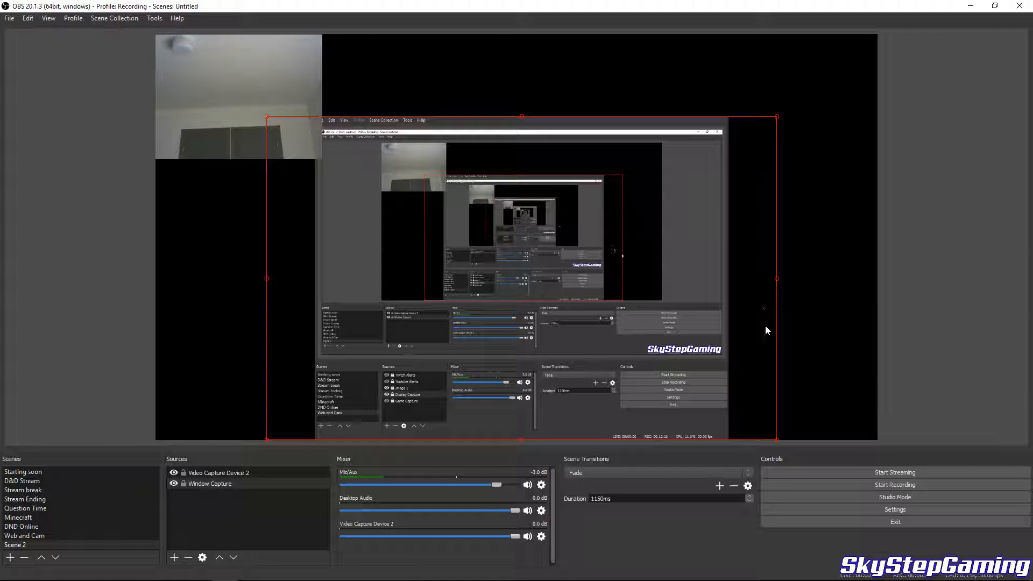
{"action": "right_click", "coordinate": [583, 260]}
{"action": "left_click", "coordinate": [778, 254]}
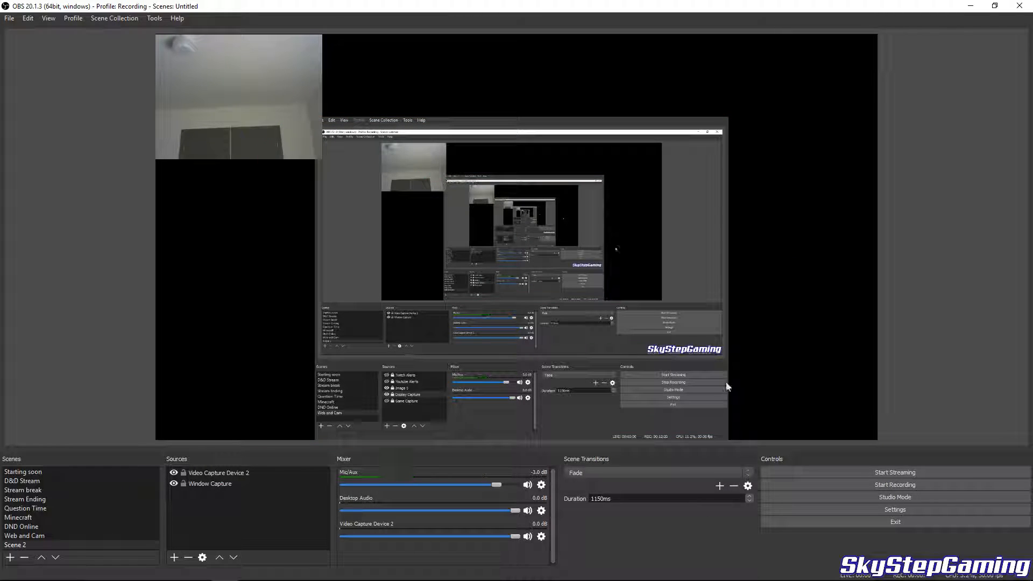
Check the microphone devices offered in the Mic/Aux properties, cancel the dialog, and select the window capture in the preview.
{"action": "left_click", "coordinate": [541, 485]}
{"action": "left_click", "coordinate": [570, 530]}
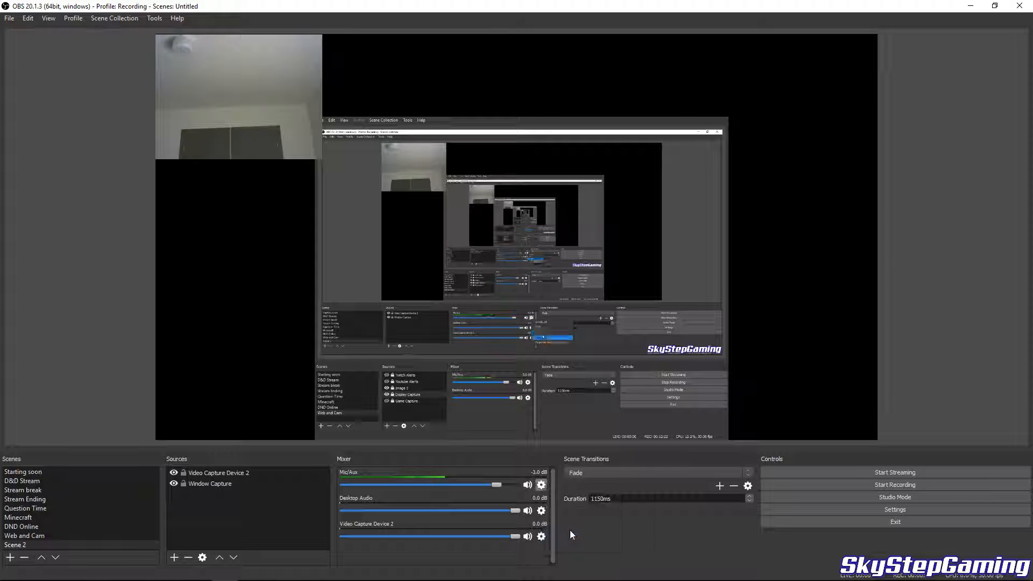
{"action": "left_click", "coordinate": [652, 360]}
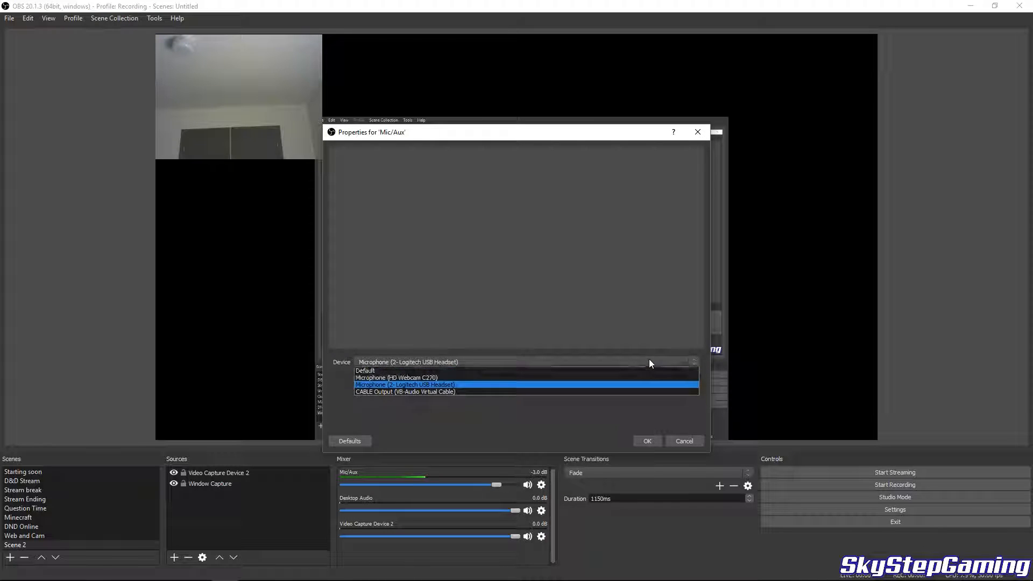
{"action": "left_click", "coordinate": [647, 363]}
{"action": "left_click", "coordinate": [674, 442]}
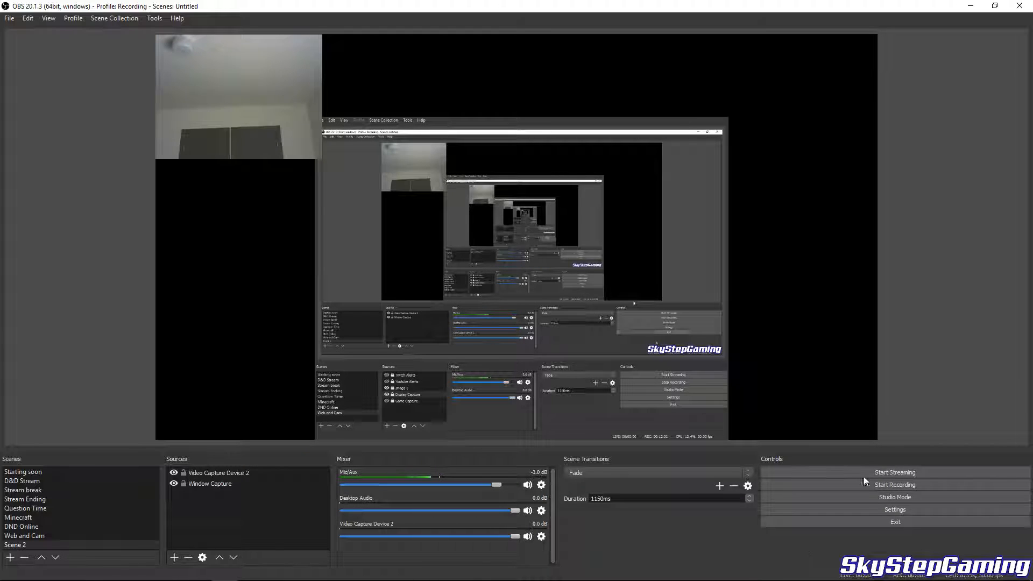
{"action": "left_click", "coordinate": [471, 214]}
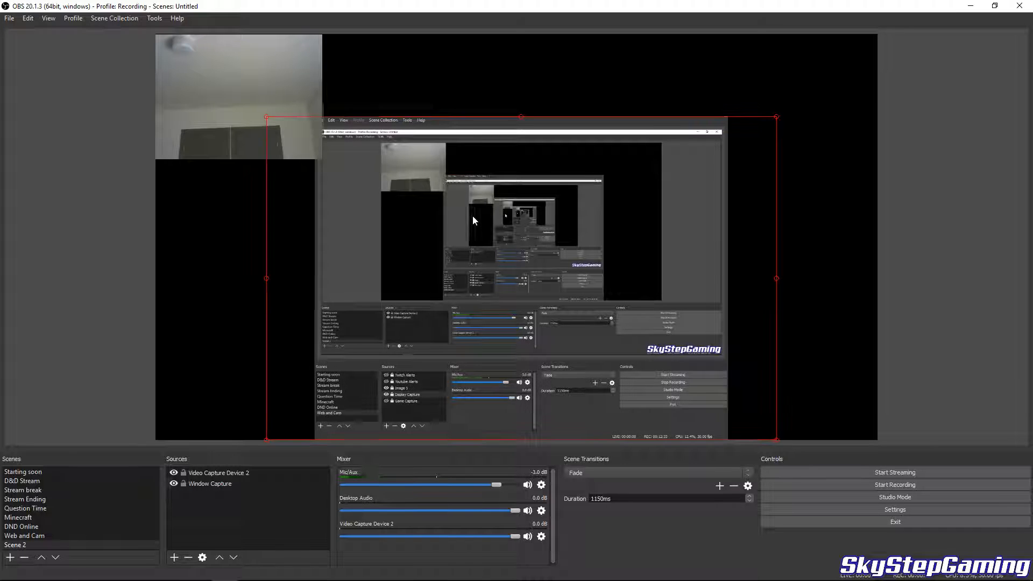